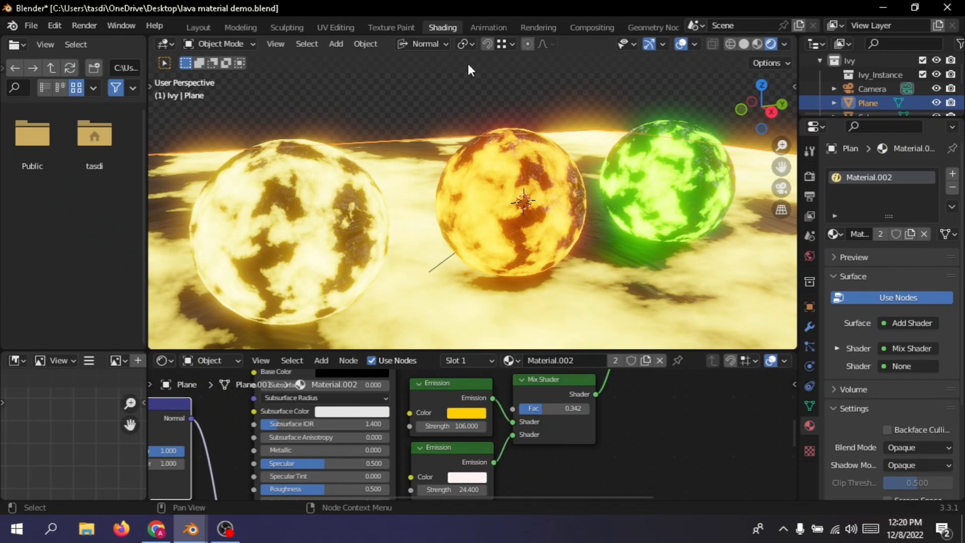
Step: Examine the finished lava scene from several angles and look over the plane material's node setup
click(436, 141)
middle_drag(436, 144, 509, 201)
scroll(534, 217, down, 7)
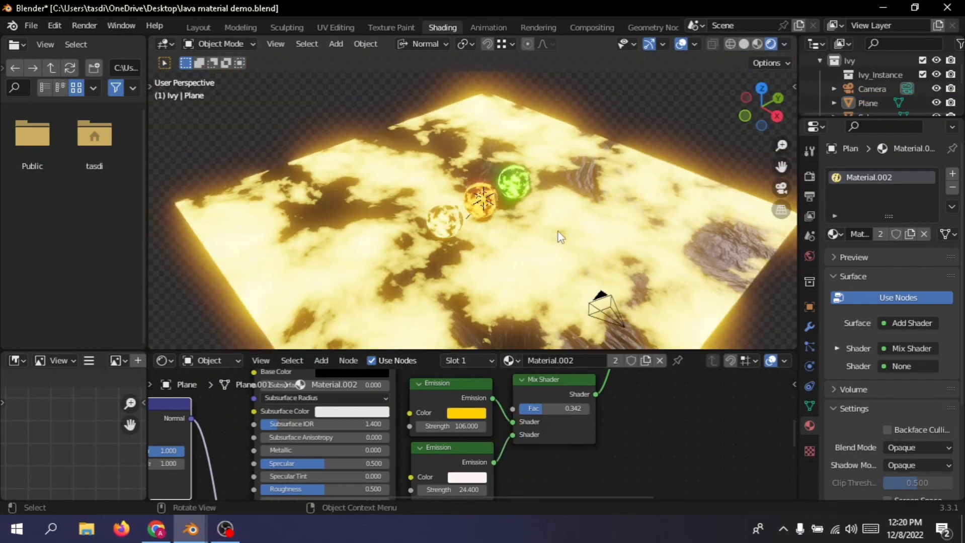
middle_drag(583, 247, 572, 244)
scroll(260, 422, up, 3)
middle_drag(166, 377, 558, 454)
drag(350, 452, 562, 391)
scroll(562, 394, down, 3)
middle_drag(562, 394, 544, 363)
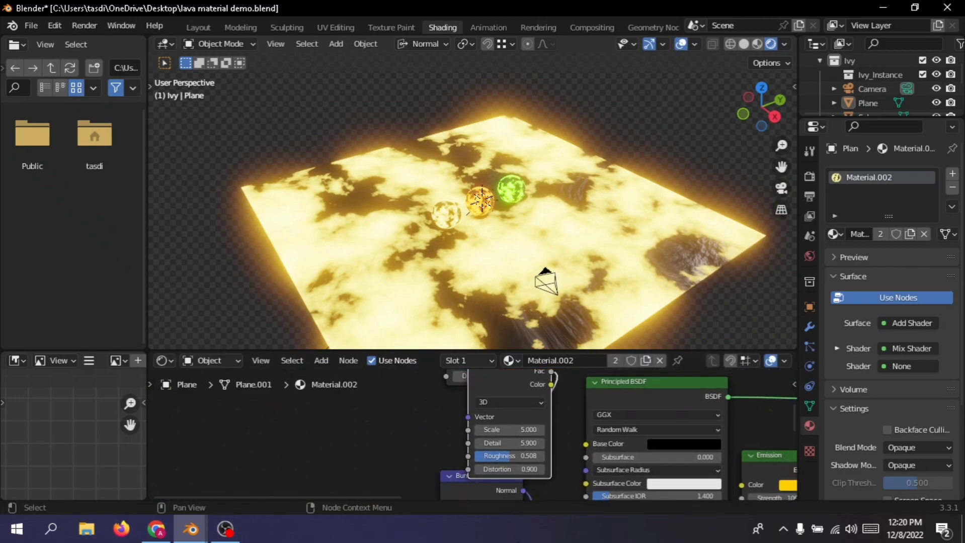
scroll(523, 449, up, 2)
scroll(523, 450, up, 2)
middle_drag(592, 439, 553, 386)
Step: Try out different distortion values on the noise texture of the demo plane's lava material
mouse_move(493, 431)
mouse_down()
mouse_move(512, 432)
mouse_move(484, 431)
mouse_move(506, 431)
mouse_up()
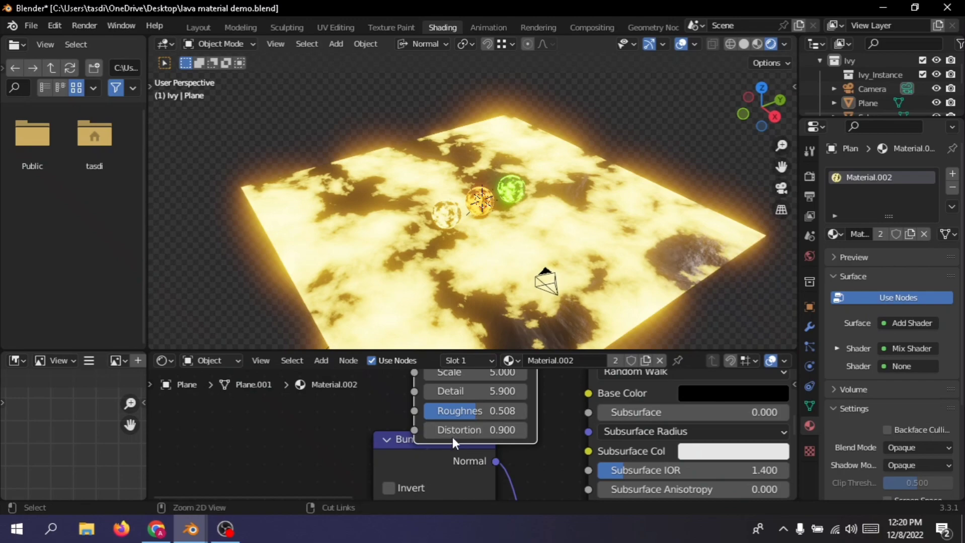
scroll(481, 449, down, 1)
middle_drag(482, 450, 477, 475)
middle_drag(528, 416, 518, 477)
drag(459, 384, 327, 454)
middle_drag(476, 449, 468, 383)
scroll(461, 337, up, 2)
scroll(448, 405, up, 3)
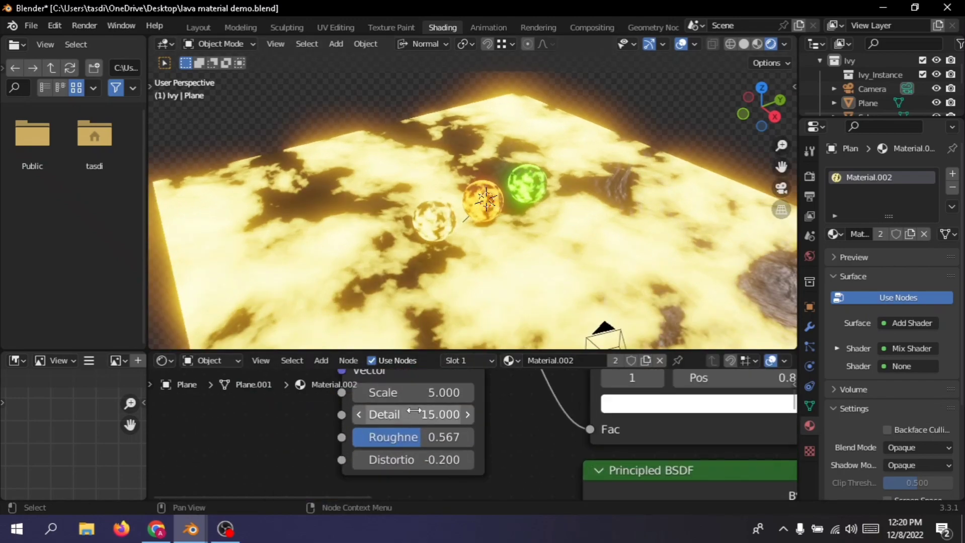
drag(430, 455, 956, 455)
drag(468, 460, 529, 460)
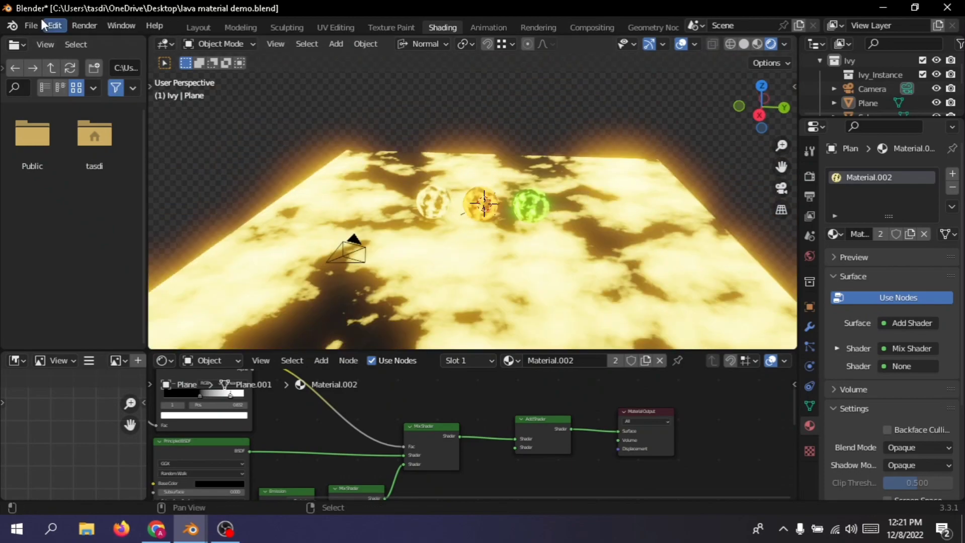
Step: Start a new general scene and delete all of its default objects
click(31, 26)
click(55, 25)
click(31, 25)
mouse_move(34, 44)
click(189, 39)
click(518, 291)
key(a)
key(Delete)
Step: Add a UV sphere mesh at the origin and adjust its segment and ring counts
key(shift+a)
mouse_move(405, 226)
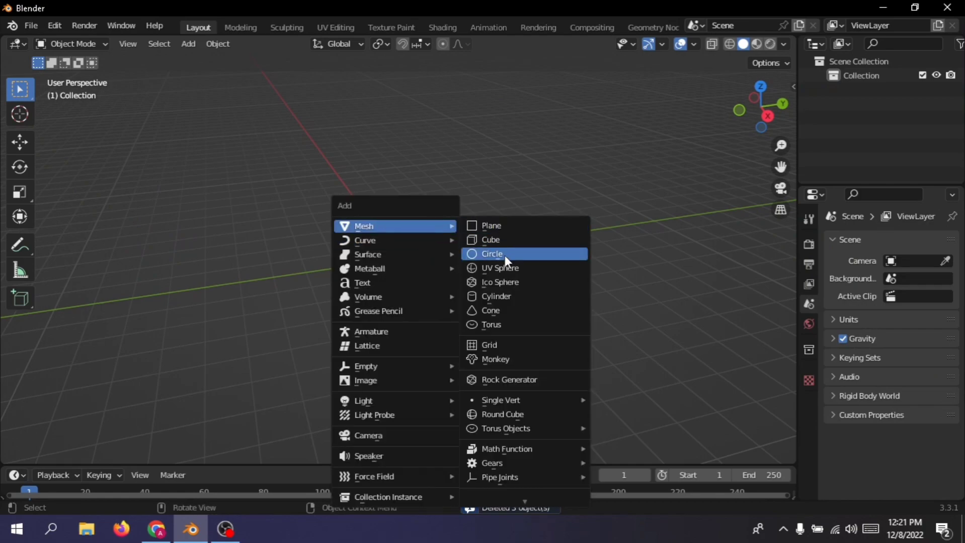
click(499, 268)
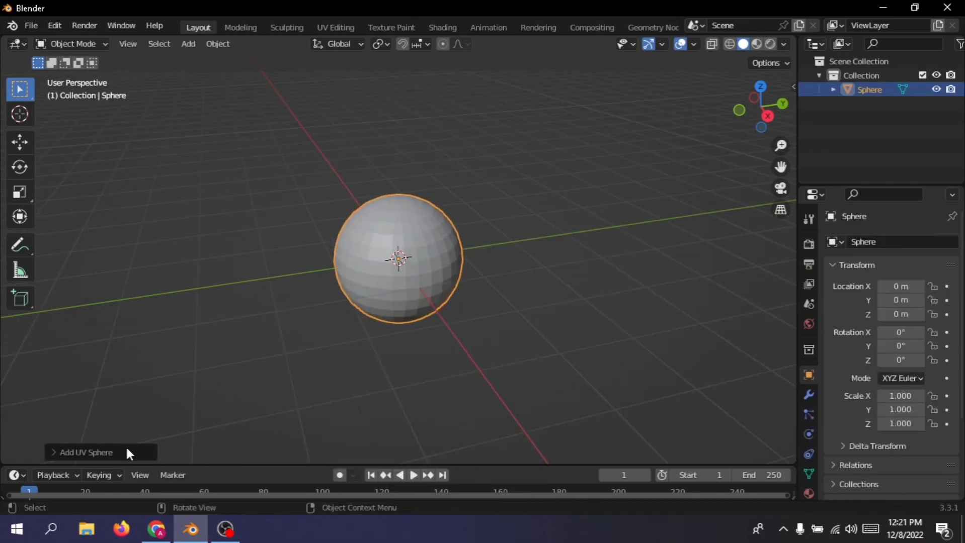
click(132, 453)
mouse_move(181, 300)
mouse_down()
mouse_move(191, 299)
mouse_move(181, 313)
mouse_up()
Step: Shade the sphere smooth
click(538, 209)
click(442, 236)
right_click(429, 236)
click(408, 236)
click(517, 238)
scroll(519, 239, up, 4)
middle_drag(519, 239, 579, 221)
scroll(554, 234, down, 3)
click(451, 242)
Step: Enable Bloom in the Eevee render settings and set its intensity to 0.060
click(809, 220)
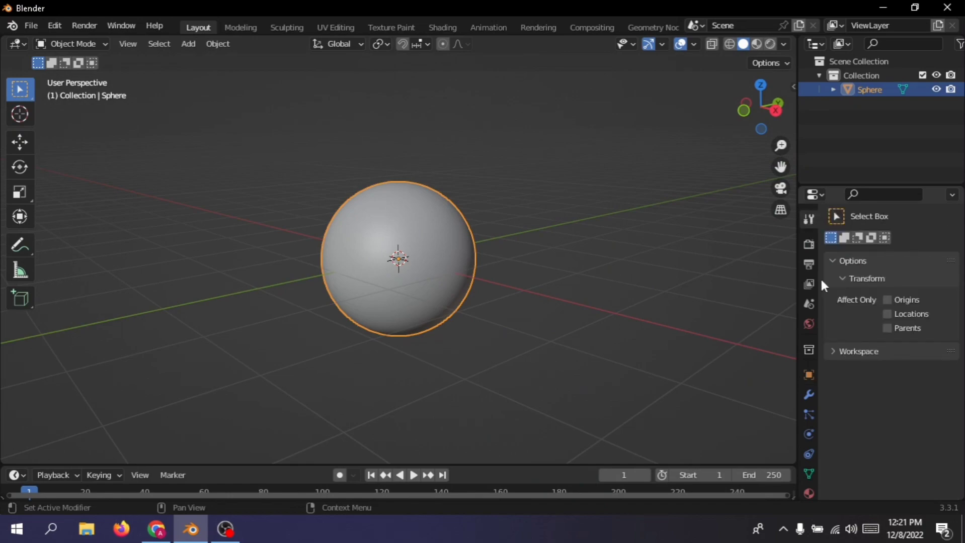
click(808, 245)
middle_drag(669, 262, 640, 254)
scroll(874, 401, down, 7)
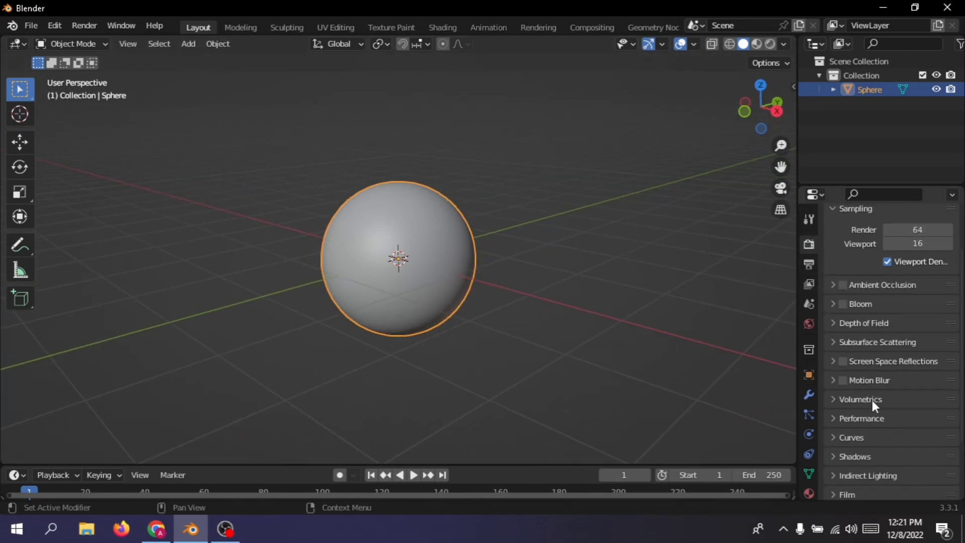
scroll(850, 428, up, 5)
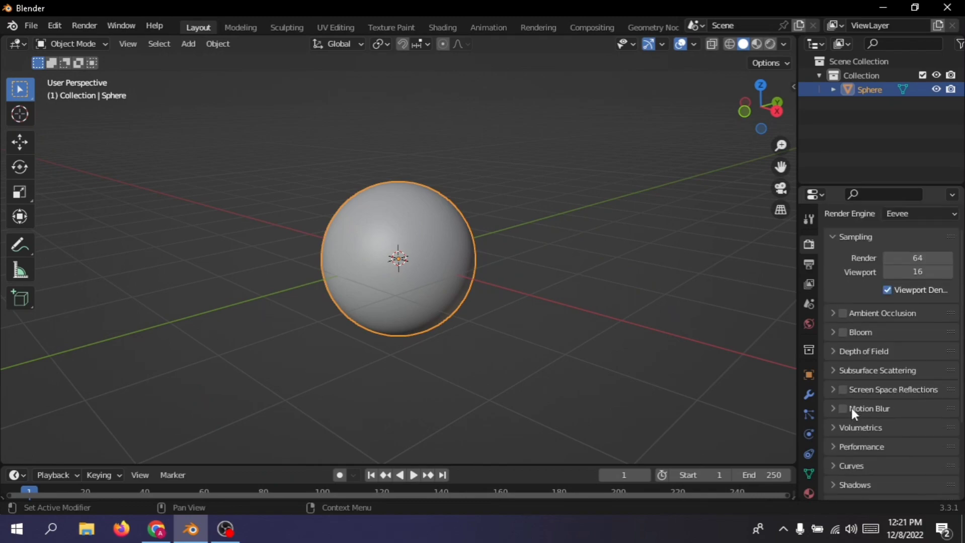
click(834, 333)
drag(896, 419, 902, 419)
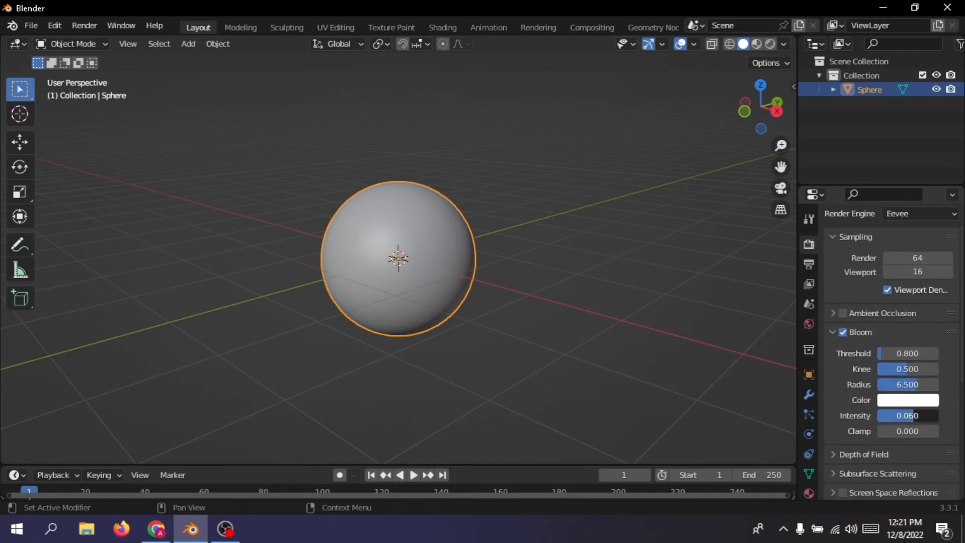
Step: Tint the bloom color a pale cream
click(902, 401)
click(856, 269)
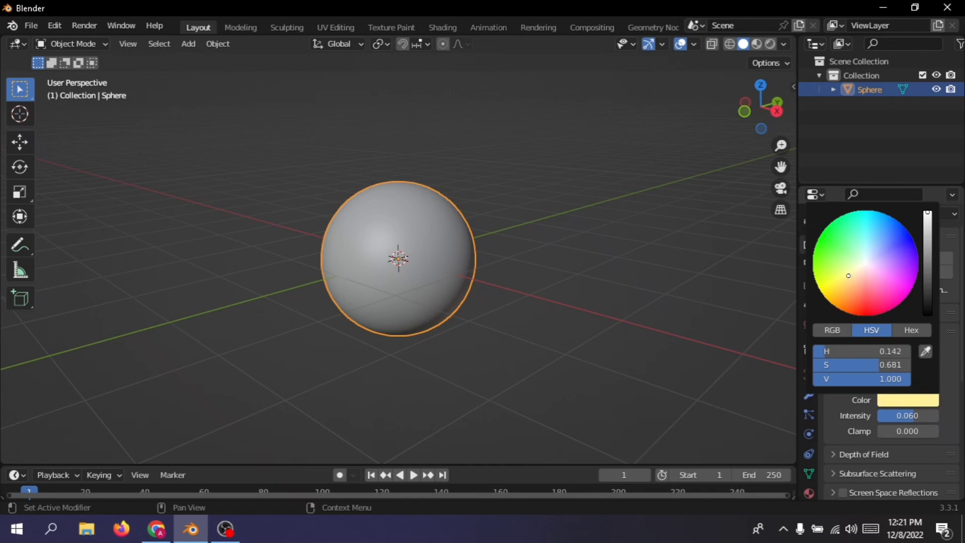
click(908, 401)
click(863, 265)
click(689, 314)
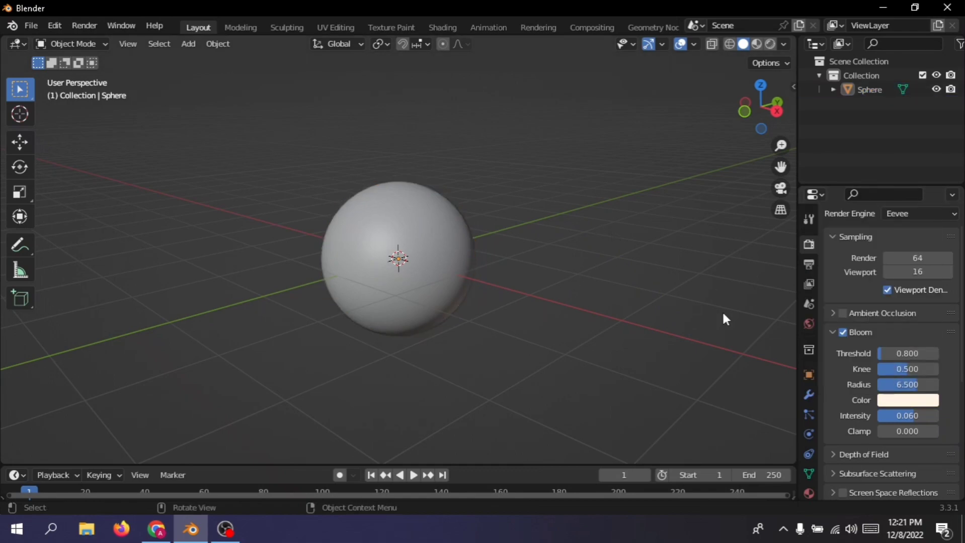
scroll(884, 366, down, 1)
click(833, 304)
Step: Show the sphere in material preview shading and give it a new material
middle_drag(729, 312, 403, 244)
click(402, 244)
click(756, 44)
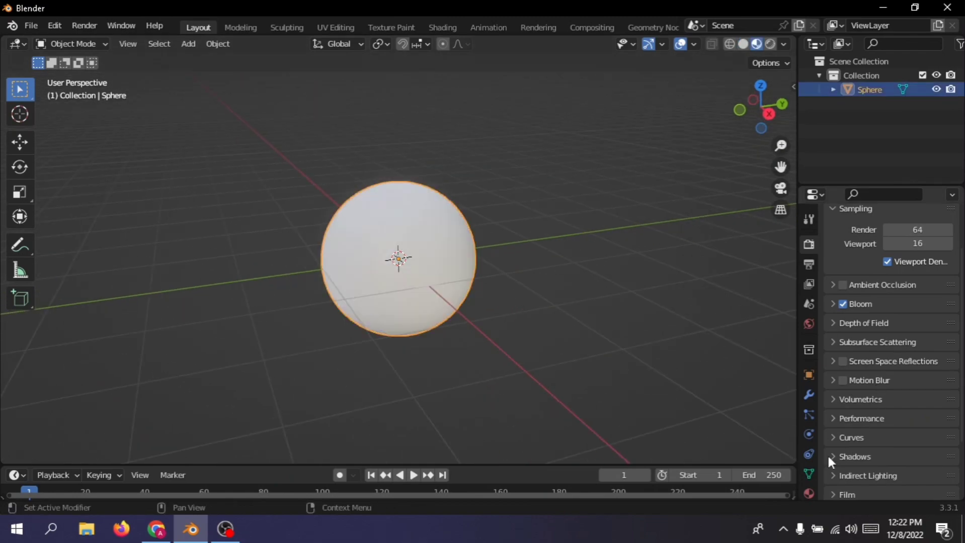
click(810, 493)
click(863, 304)
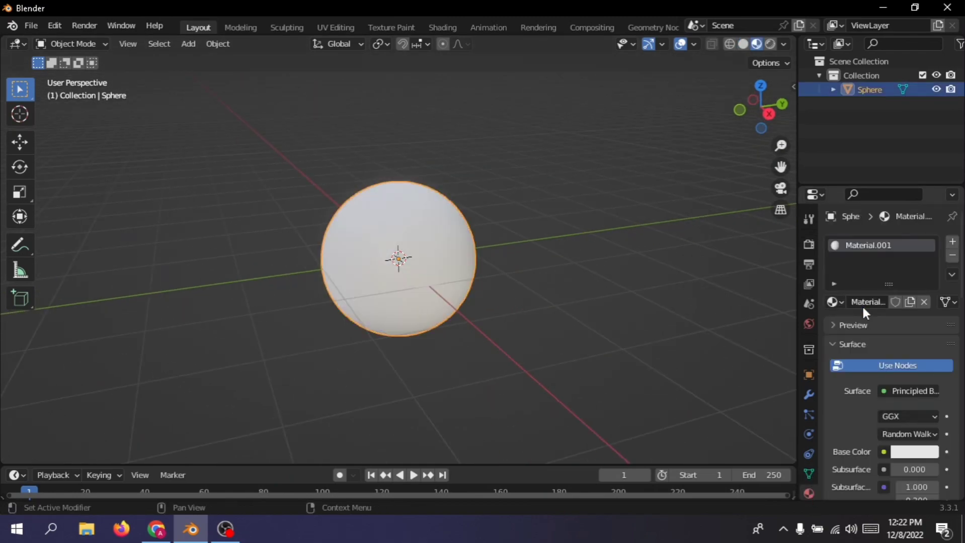
Step: Switch to the Shading workspace, enlarge the shader node editor and space out the material's nodes
click(443, 28)
scroll(503, 436, up, 5)
mouse_move(503, 435)
middle_down()
mouse_move(538, 461)
mouse_move(573, 390)
mouse_move(661, 418)
middle_up()
drag(605, 403, 445, 351)
drag(485, 299, 484, 160)
scroll(485, 186, up, 4)
scroll(490, 130, up, 6)
mouse_move(496, 131)
middle_down()
mouse_move(498, 89)
mouse_move(512, 141)
middle_up()
drag(517, 261, 710, 316)
Step: Add an Emission shader node beside the Principled BSDF and duplicate it just below
key(shift+a)
click(469, 263)
text(em)
key(Return)
click(473, 353)
right_click(498, 354)
click(498, 357)
click(440, 401)
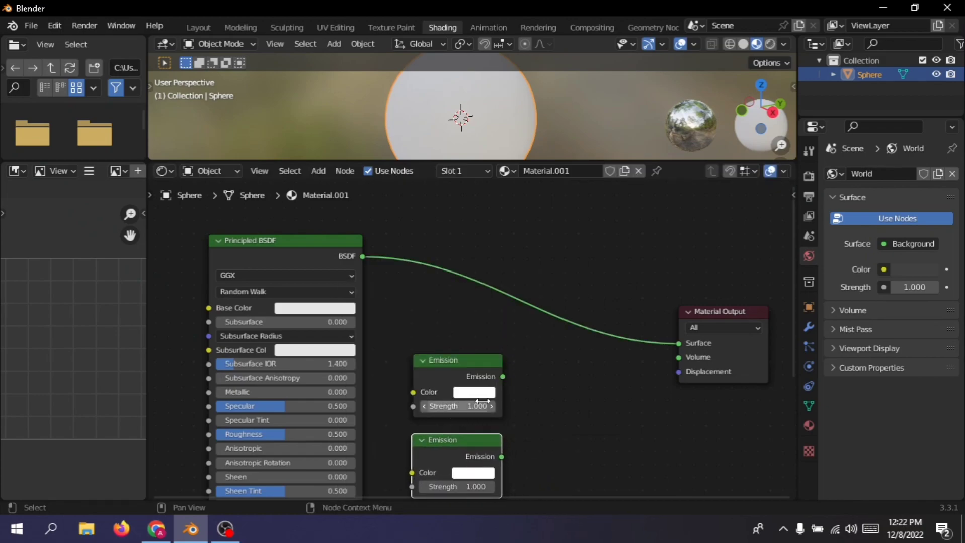
Step: Set the upper Emission node's color to orange
middle_drag(440, 402, 424, 335)
click(452, 327)
click(480, 217)
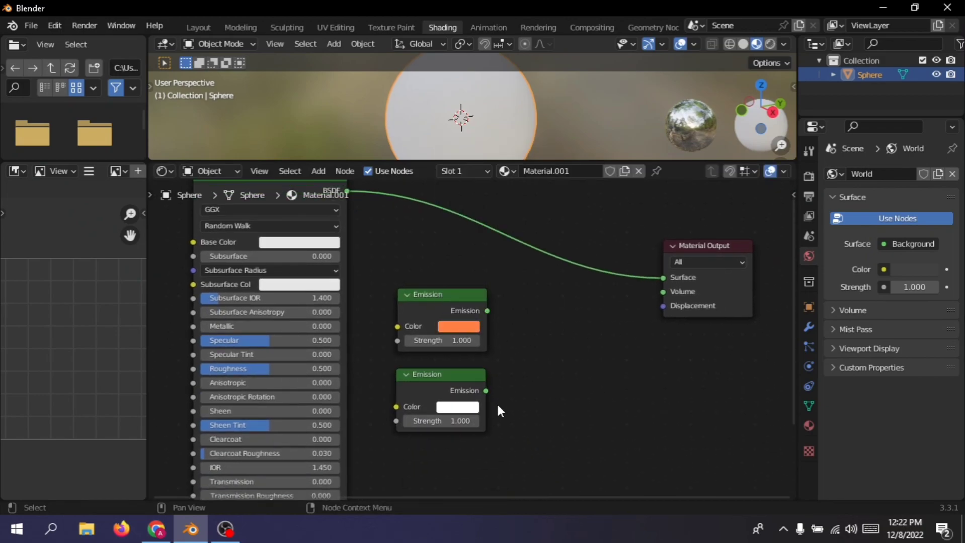
middle_drag(594, 327, 582, 360)
key(shift+a)
click(549, 344)
text(add)
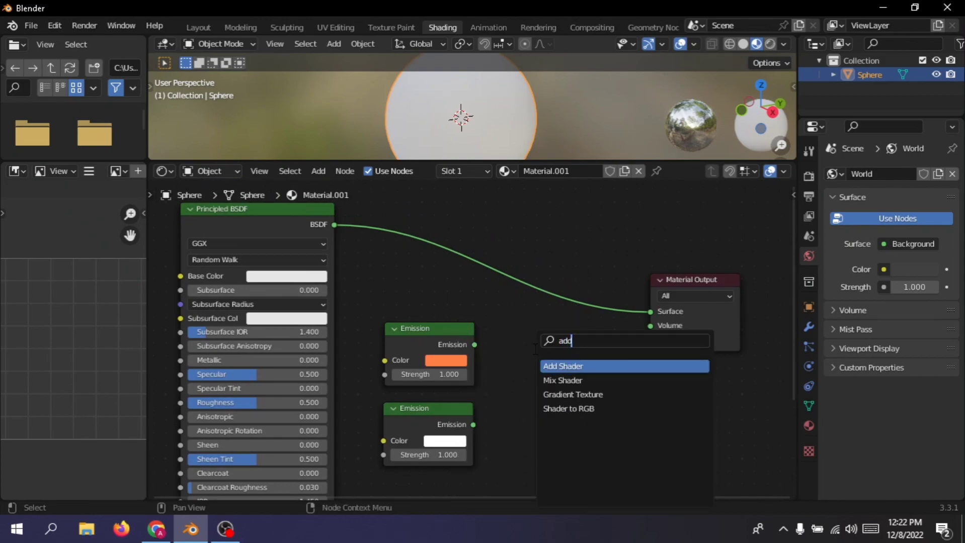
key(Return)
click(555, 302)
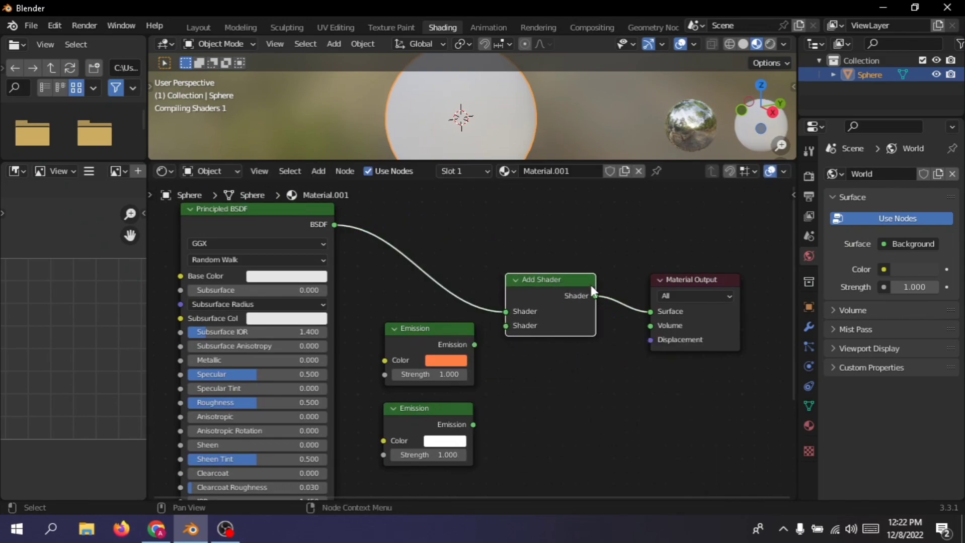
scroll(535, 310, down, 3)
scroll(532, 310, up, 3)
mouse_move(544, 280)
mouse_down()
mouse_move(573, 276)
mouse_move(558, 269)
mouse_up()
drag(476, 345, 524, 325)
key(Escape)
key(x)
key(shift+a)
mouse_move(510, 319)
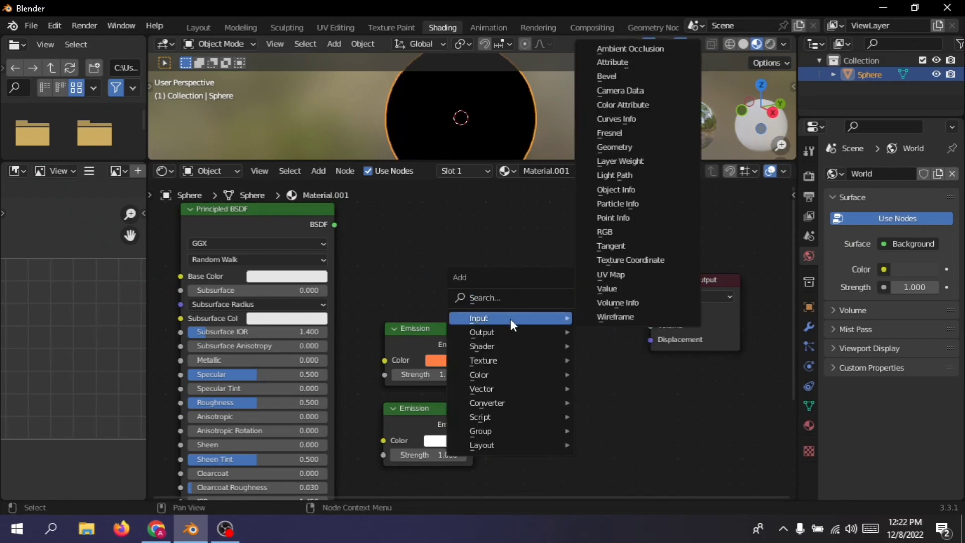
key(Escape)
key(ctrl+z)
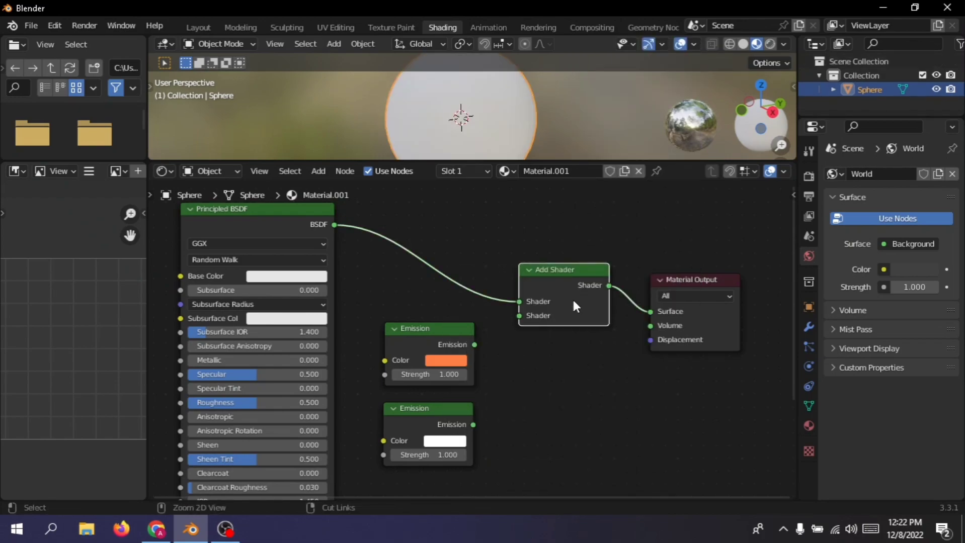
key(ctrl+z)
key(ctrl+z)
right_click(516, 319)
key(Escape)
Step: Insert a Mix Shader node into the link between the Principled BSDF and the Material Output
key(shift+a)
click(533, 351)
text(mix)
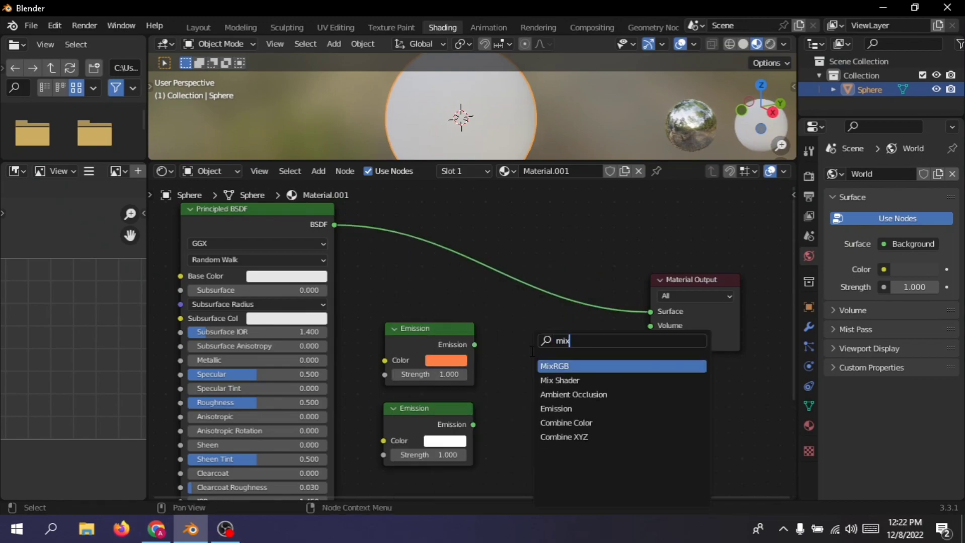
click(578, 381)
click(533, 330)
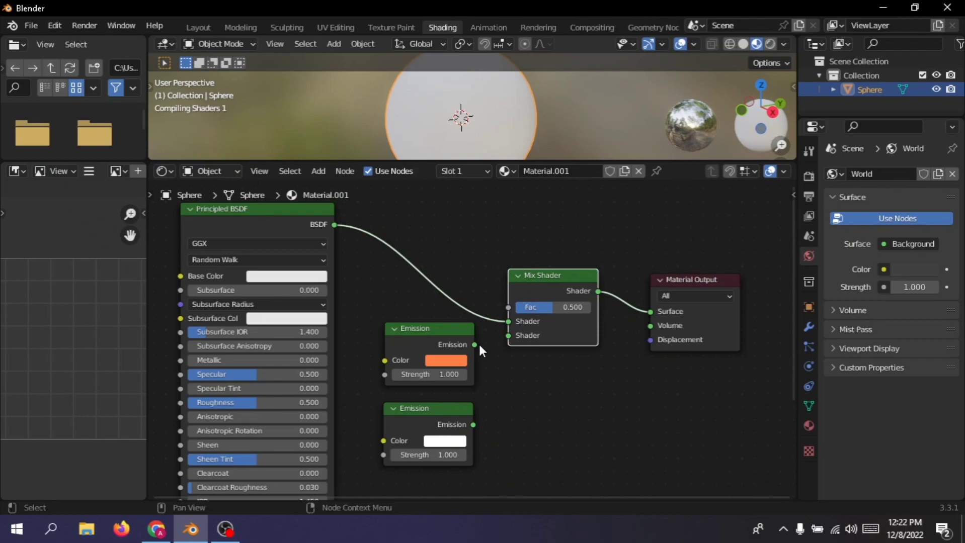
drag(552, 337, 578, 336)
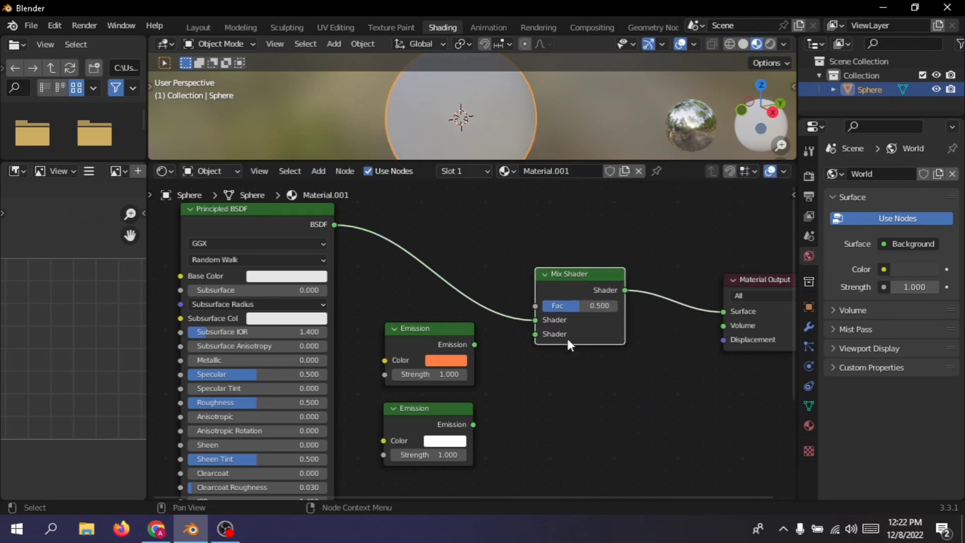
Step: Add a second Mix Shader combining both Emission nodes and link its output to the first Mix Shader's free shader input
key(shift+a)
click(498, 353)
text(mix)
click(528, 381)
click(532, 390)
drag(475, 345, 484, 428)
drag(526, 374, 553, 368)
drag(589, 278, 622, 271)
drag(600, 379, 563, 329)
Step: Set the Principled BSDF's base color to black
scroll(620, 175, down, 3)
scroll(543, 113, up, 3)
scroll(516, 138, down, 3)
scroll(542, 280, down, 2)
middle_drag(507, 253, 568, 257)
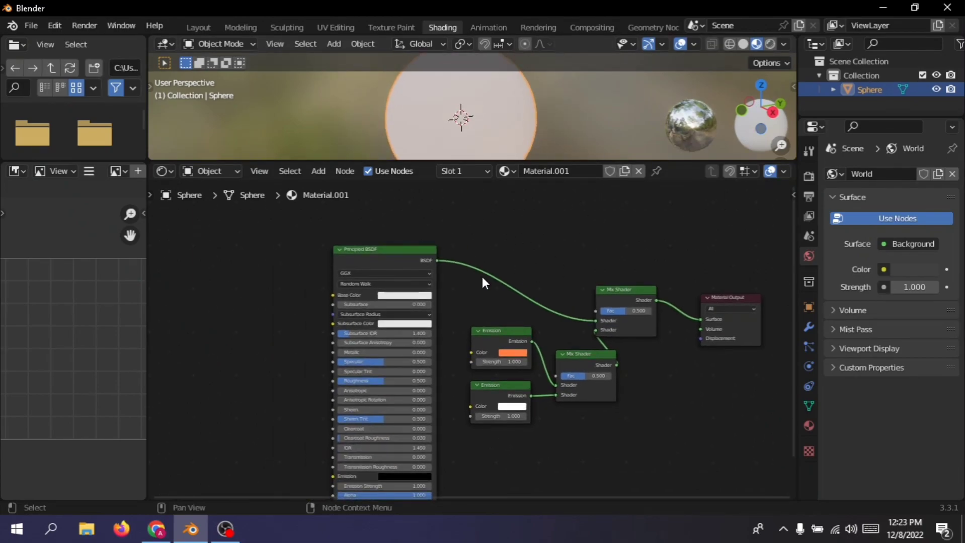
click(407, 296)
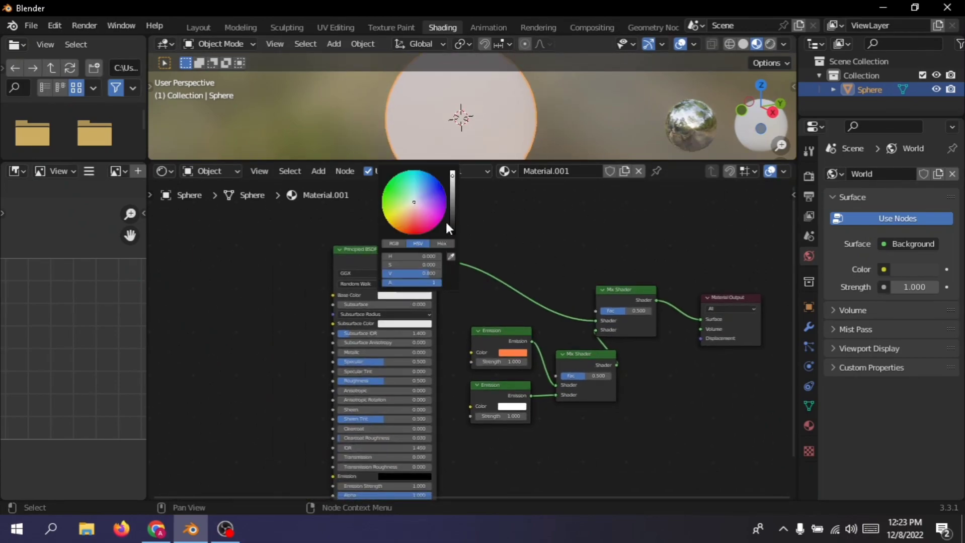
drag(445, 226, 445, 235)
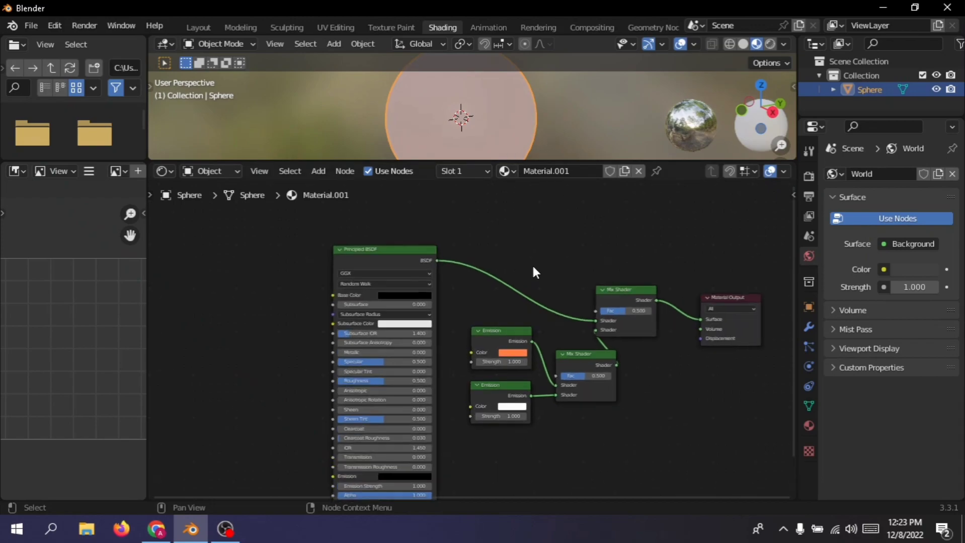
Step: Add a ColorRamp node and place it above the Principled BSDF
scroll(481, 281, up, 1)
scroll(463, 269, down, 1)
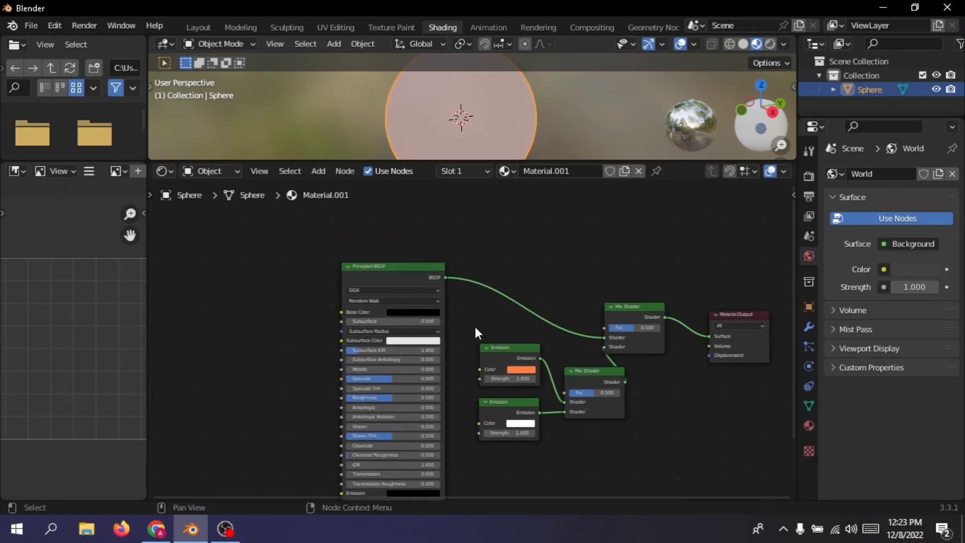
key(shift+a)
click(430, 255)
text(col)
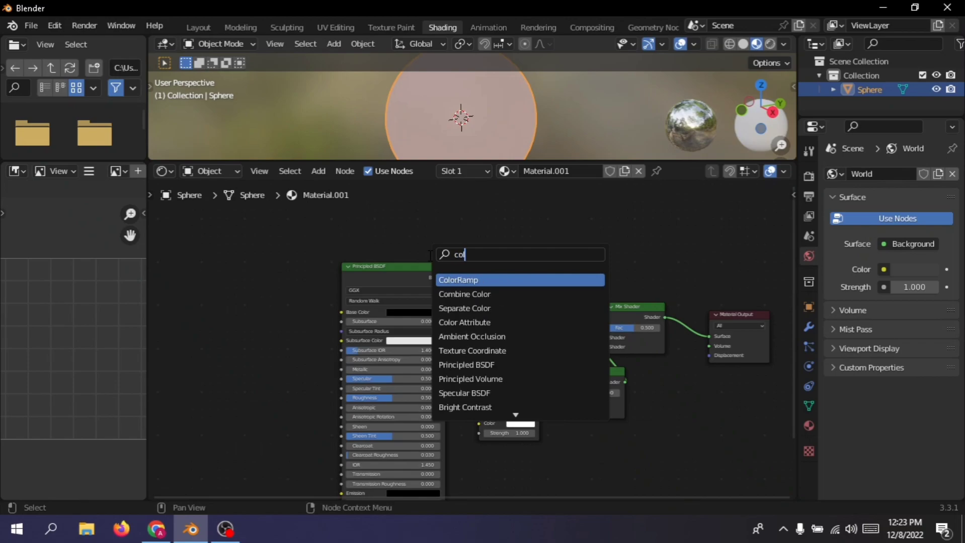
click(480, 282)
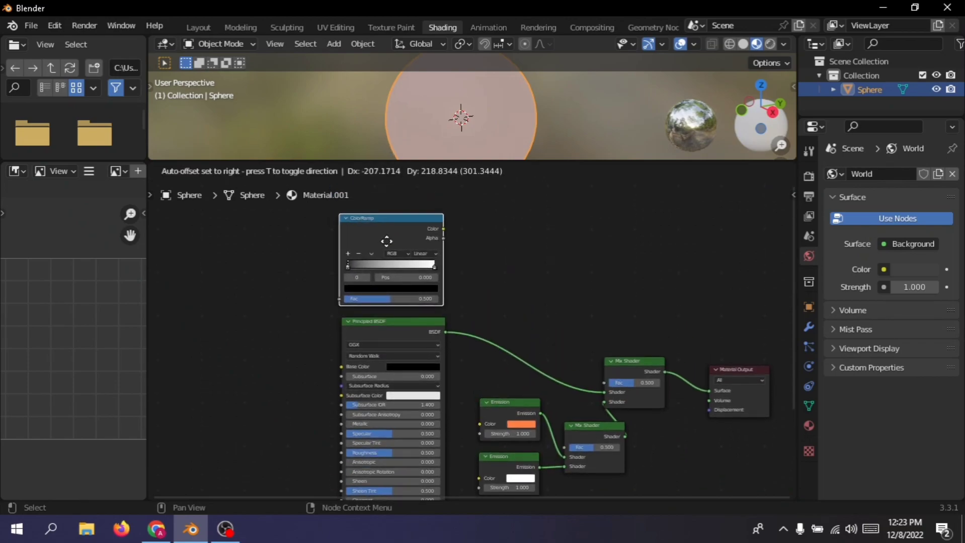
click(387, 241)
Step: Add a Noise Texture node and place it beside the ColorRamp, on its input side
key(shift+a)
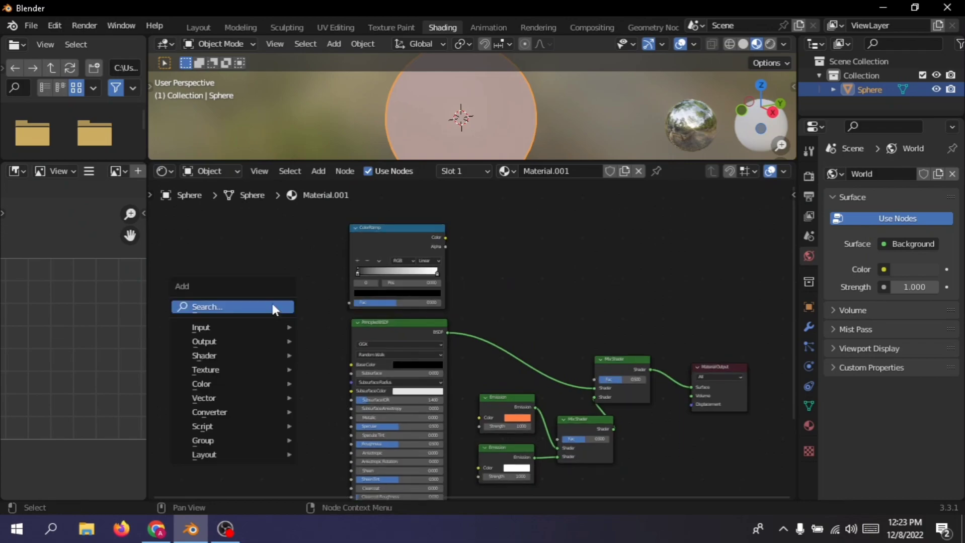
click(272, 307)
text(noi)
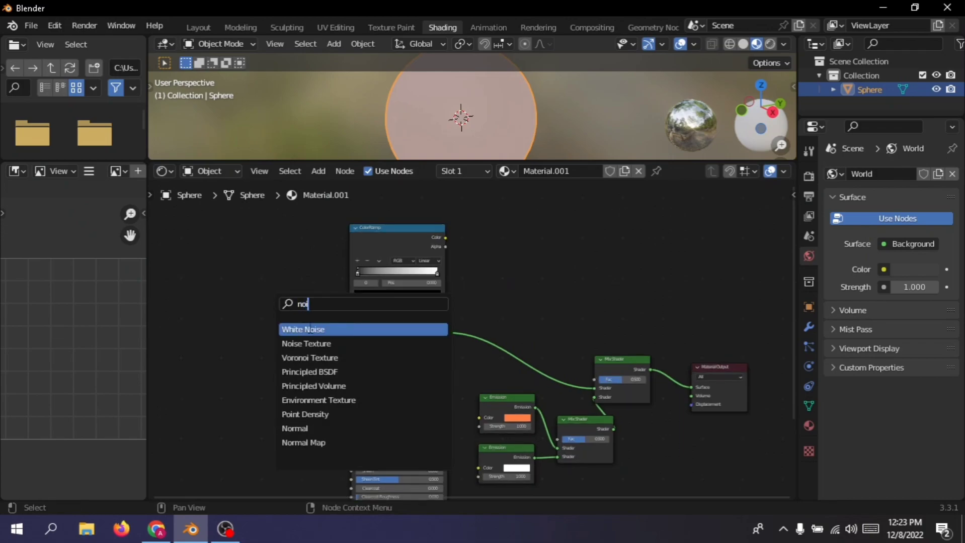
click(306, 344)
click(267, 285)
Step: Add a Bump node below the Noise Texture and move the Noise Texture further from the Principled BSDF
key(shift+a)
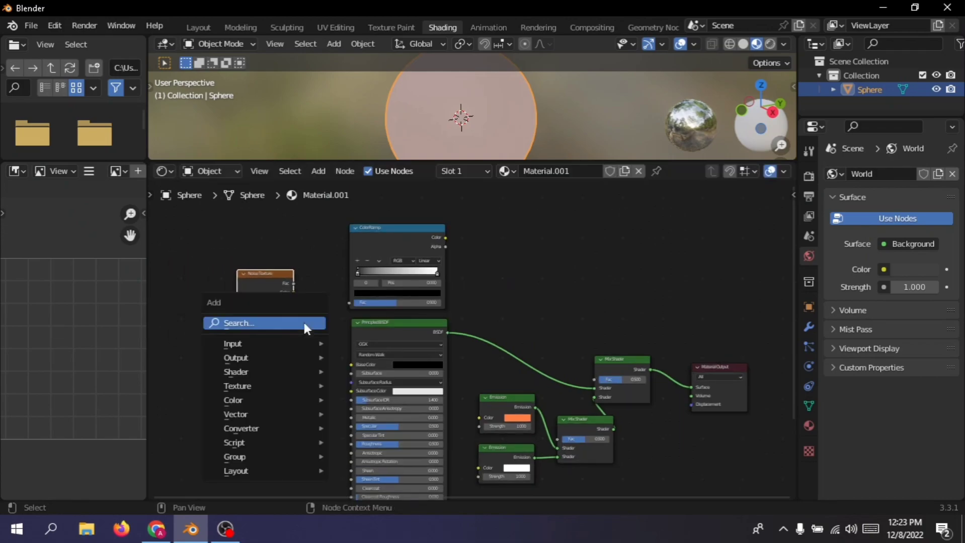
click(305, 324)
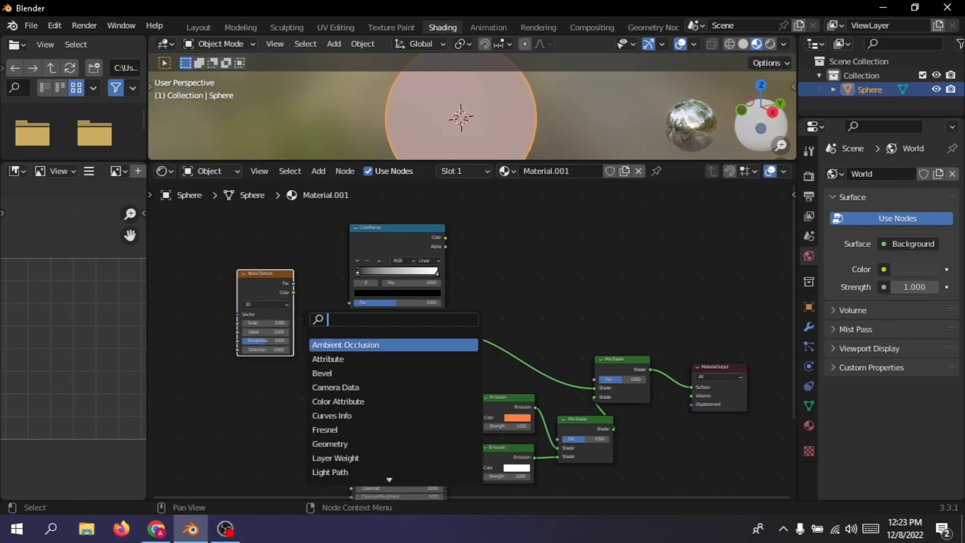
text(bup)
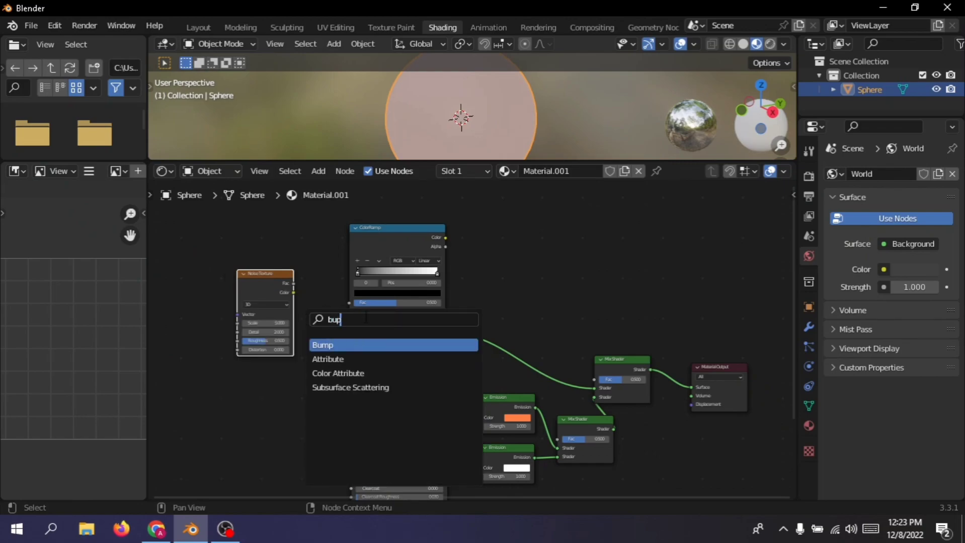
click(371, 346)
click(280, 405)
scroll(291, 401, up, 4)
scroll(247, 328, down, 3)
middle_drag(291, 401, 299, 328)
drag(295, 229, 241, 239)
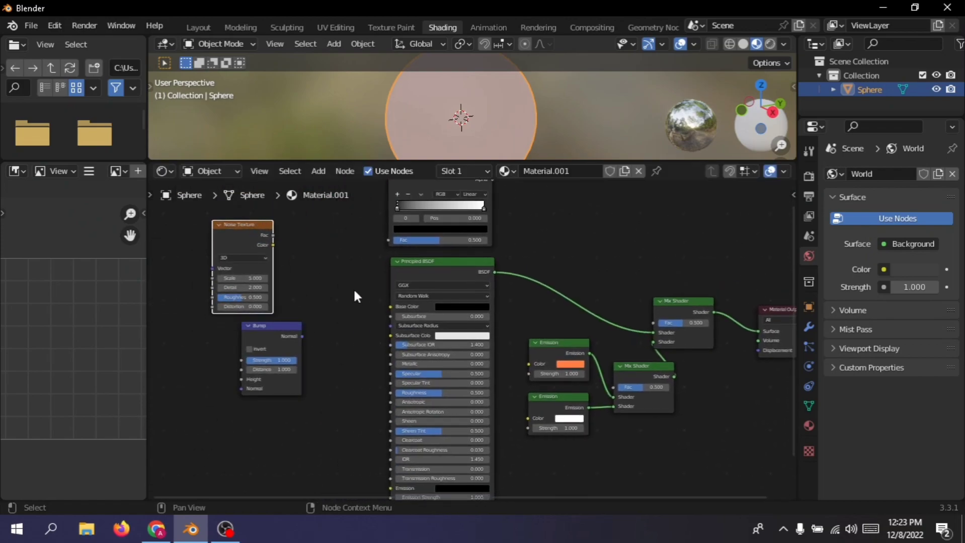
Step: Place the Bump node between the Noise Texture and the Principled BSDF, and link the noise Fac output to its Height input
middle_drag(304, 317, 340, 307)
drag(304, 331, 363, 252)
scroll(294, 232, up, 2)
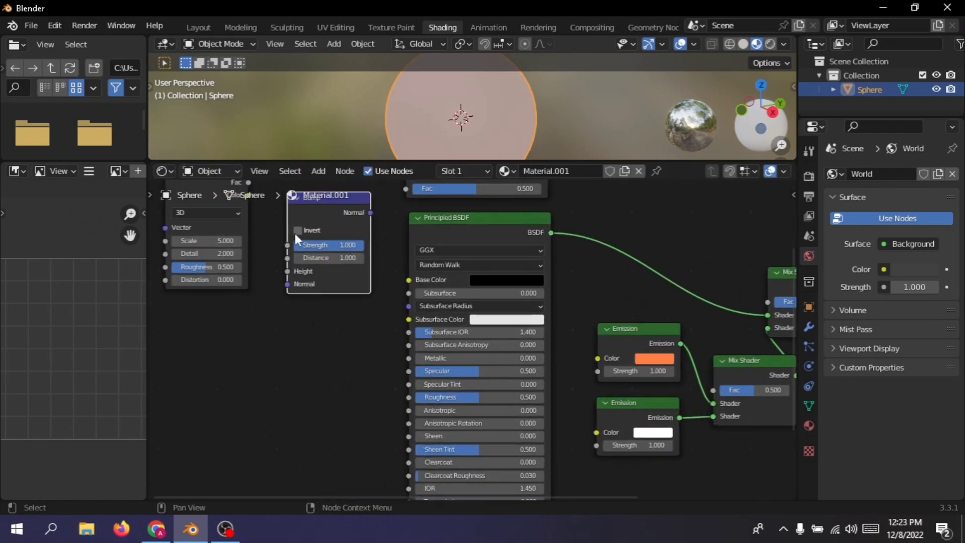
drag(280, 234, 319, 322)
Step: Link the Bump node's Normal output to the Principled BSDF's Normal input
scroll(403, 296, down, 2)
middle_drag(412, 284, 375, 232)
drag(370, 221, 401, 385)
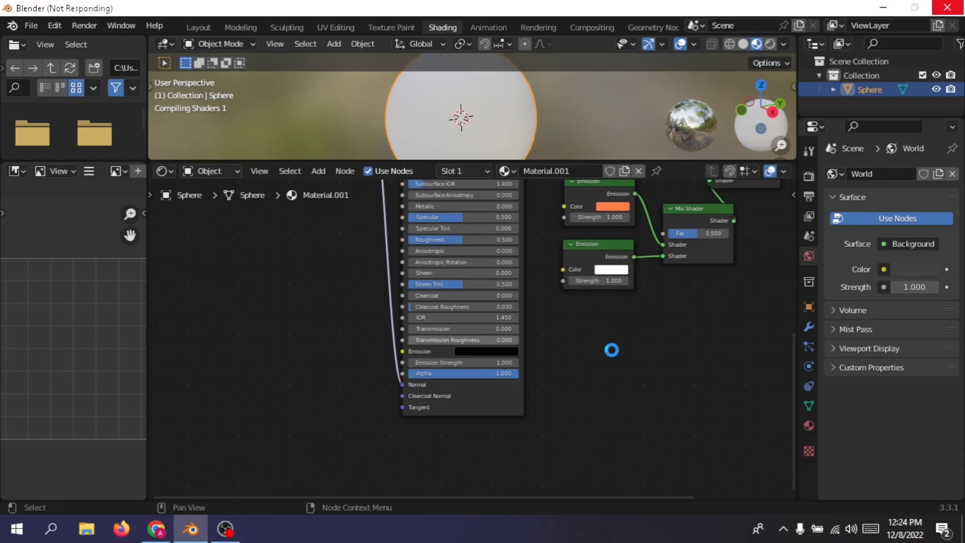
scroll(611, 350, up, 3)
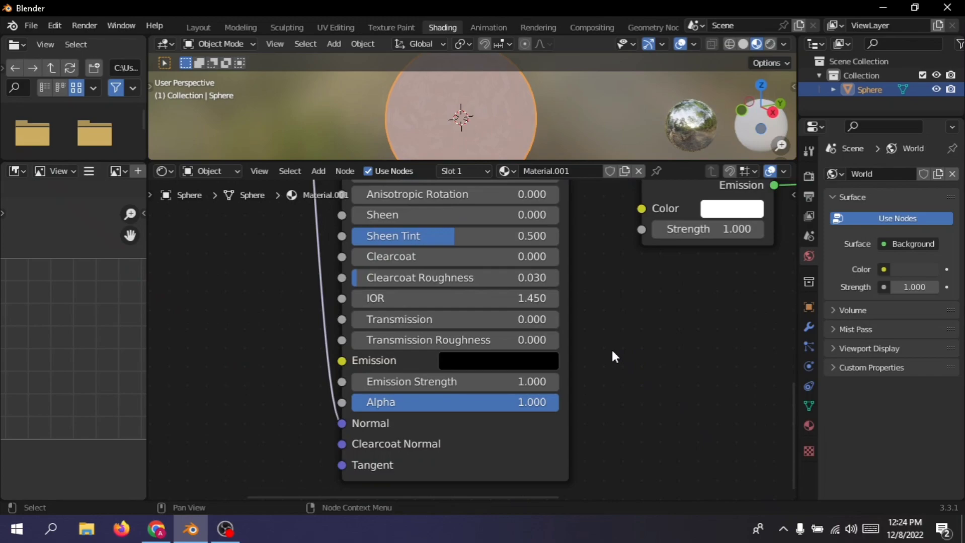
scroll(746, 315, up, 3)
scroll(695, 302, down, 2)
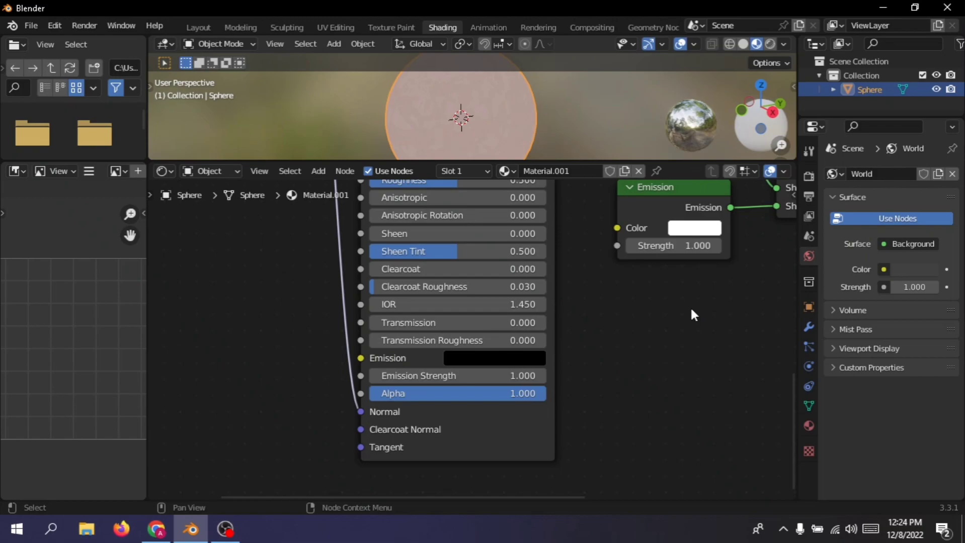
scroll(277, 327, up, 3)
scroll(277, 326, down, 5)
Step: Move the Bump and Noise Texture nodes lower to free the space beside the ColorRamp
middle_drag(298, 226, 333, 344)
middle_drag(327, 258, 329, 391)
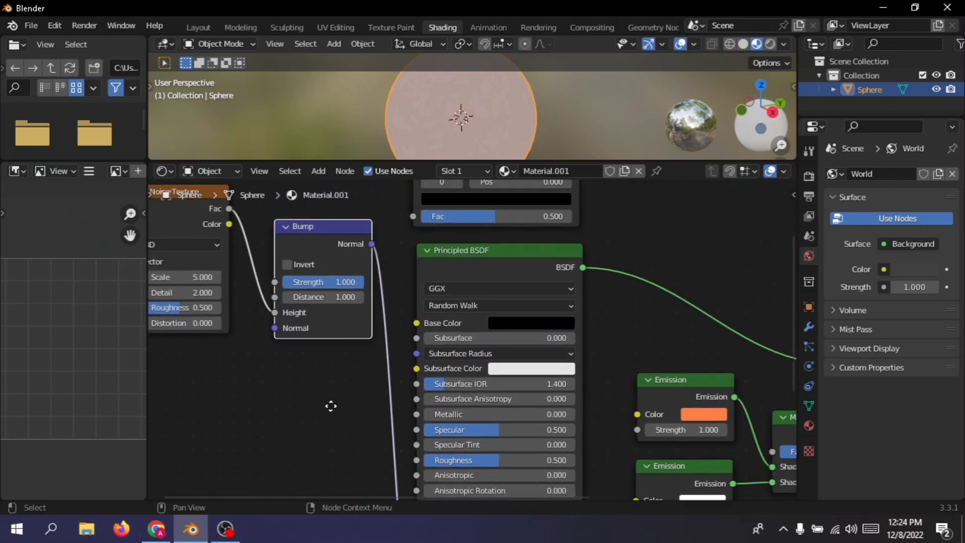
drag(322, 300, 324, 379)
drag(211, 260, 219, 316)
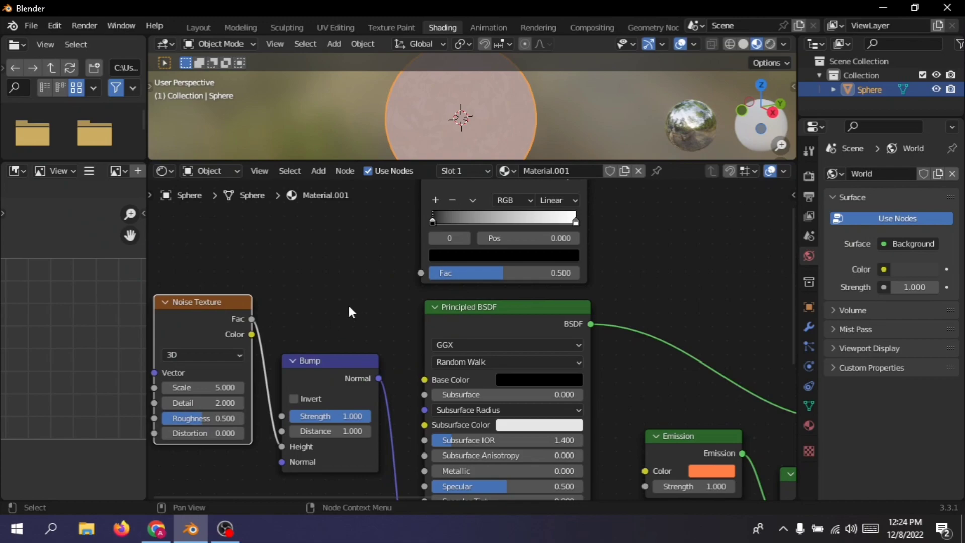
Step: Duplicate the Noise Texture, place the copy beside the ColorRamp and link its Fac output to the ColorRamp's Fac input
scroll(349, 307, down, 1)
middle_drag(349, 306, 367, 336)
right_click(248, 325)
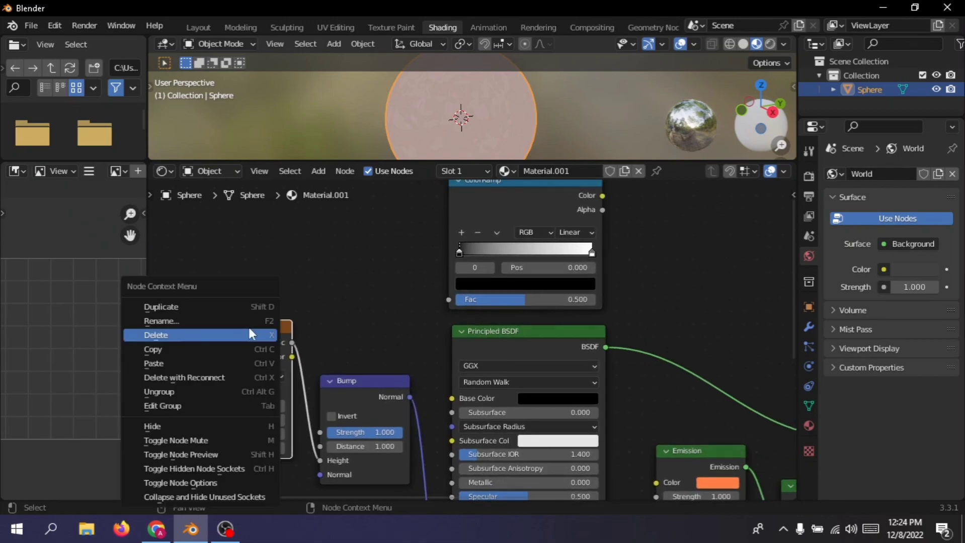
click(229, 305)
click(337, 181)
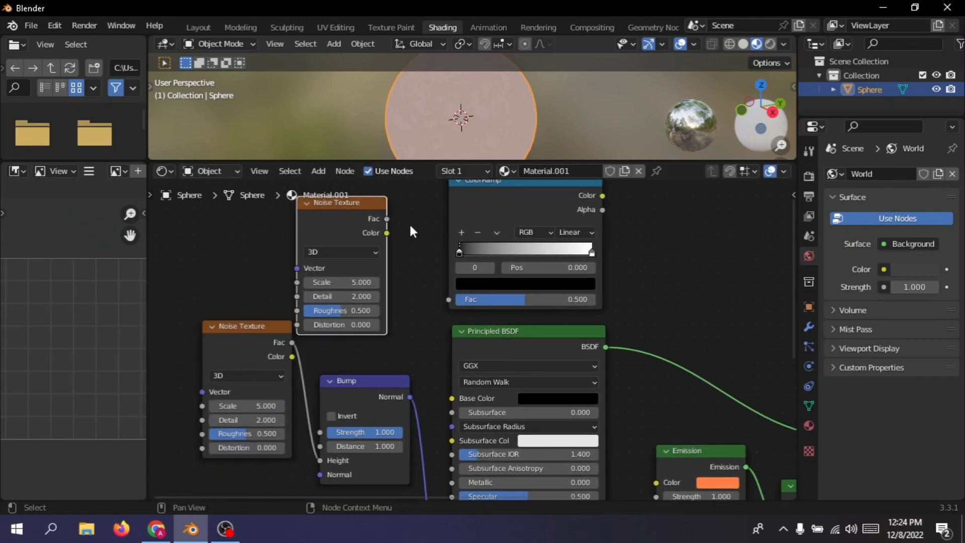
drag(387, 219, 449, 300)
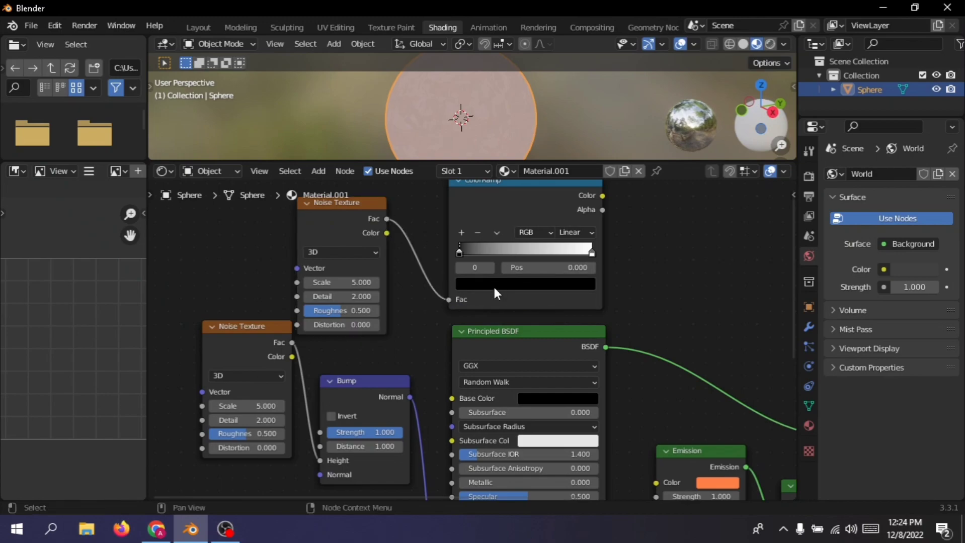
Step: Set the ColorRamp's black stop to 0.155 and white stop to 0.800, and link its Color output to the final Mix Shader's Fac
drag(465, 253, 503, 260)
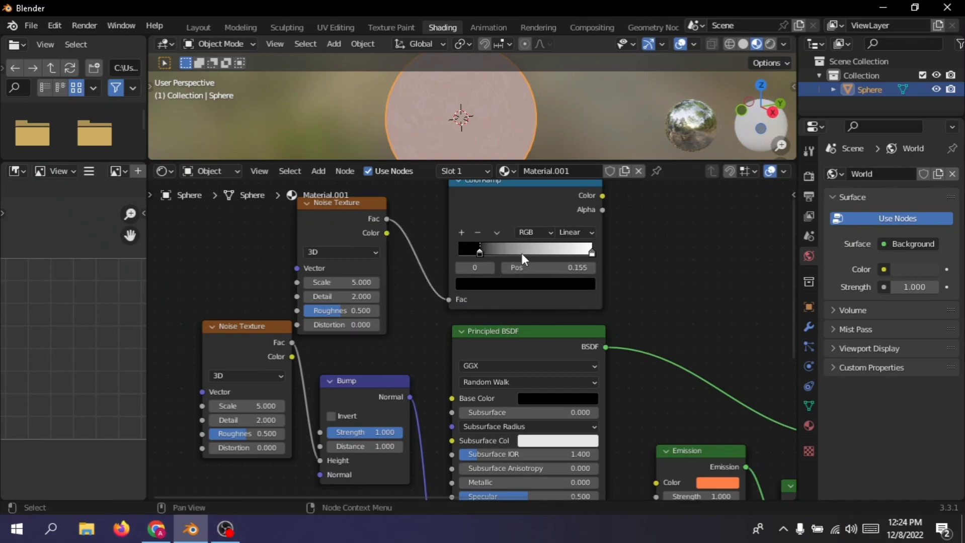
drag(592, 254, 567, 256)
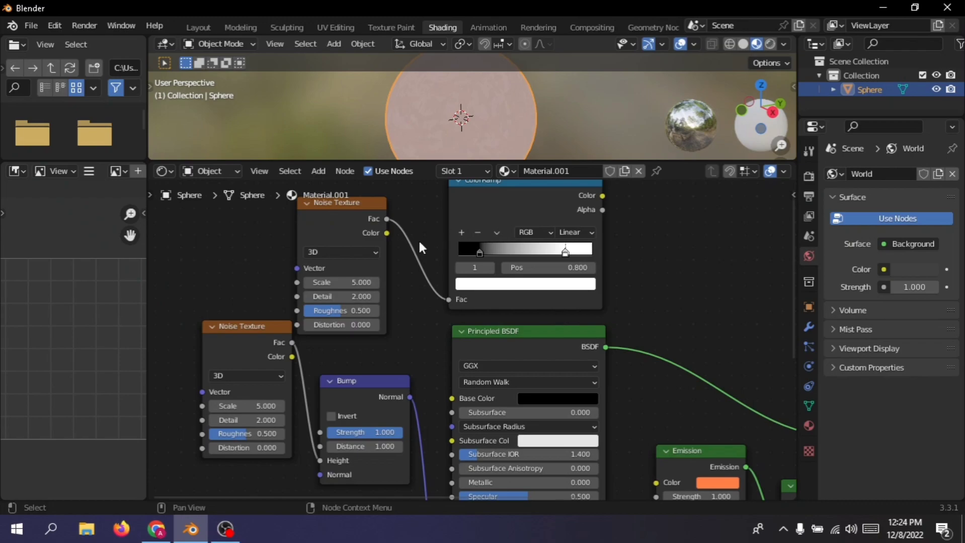
scroll(420, 242, down, 2)
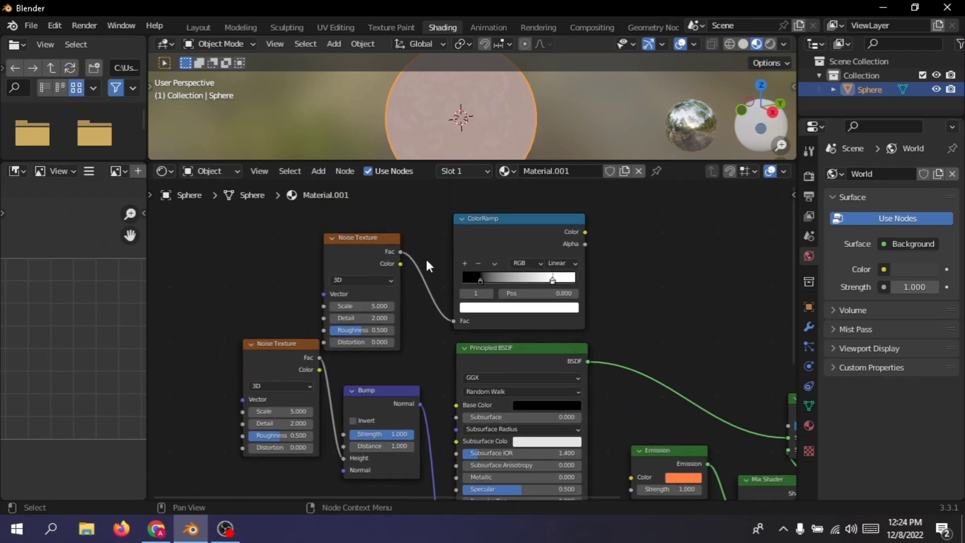
key(Home)
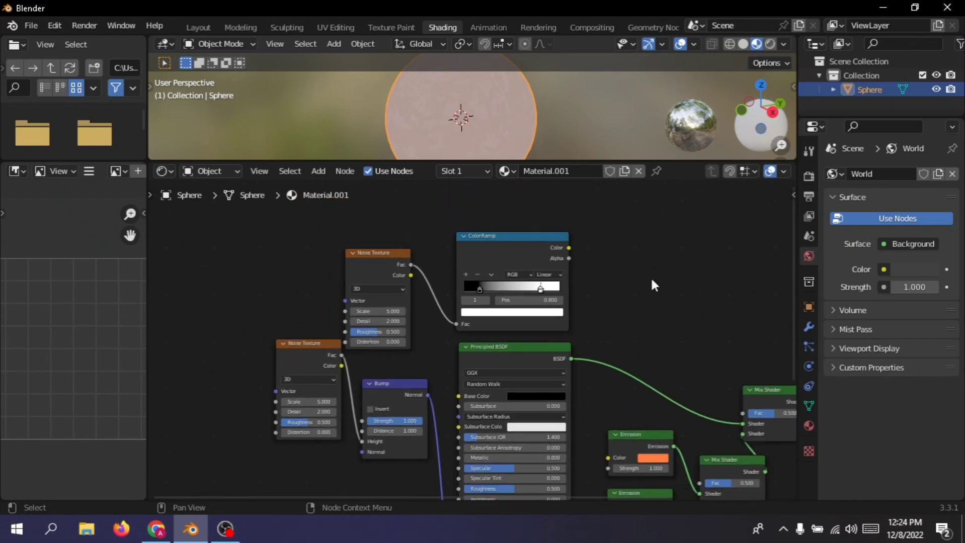
scroll(445, 249, up, 2)
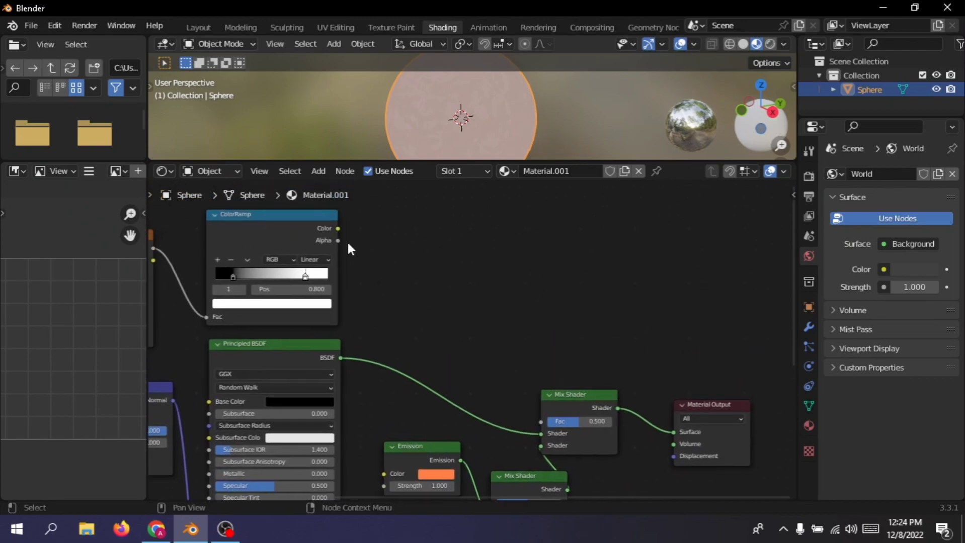
drag(338, 229, 542, 421)
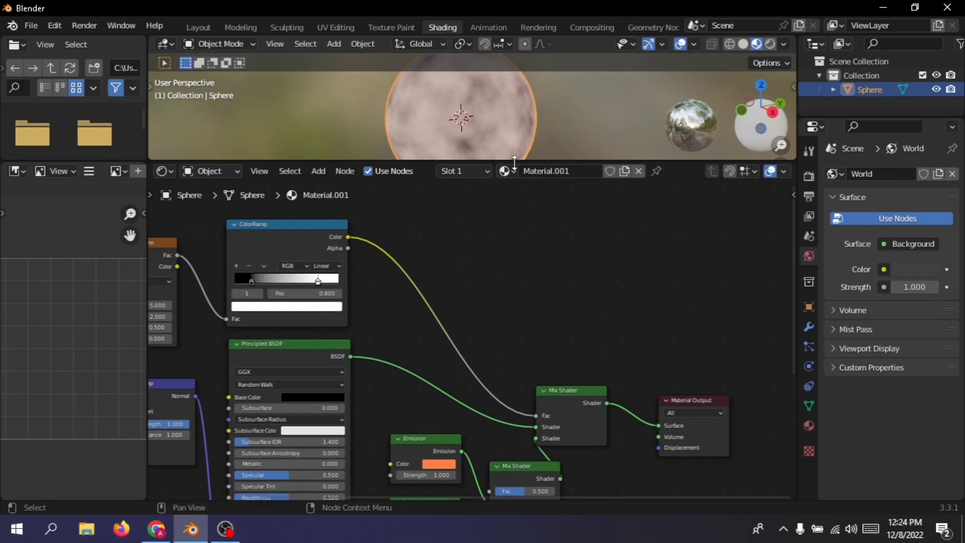
Step: Tighten the ColorRamp's gradient by moving the black stop towards the middle and the white stop to 0.668
scroll(467, 214, up, 3)
drag(301, 324, 374, 327)
scroll(544, 126, down, 3)
middle_drag(519, 121, 547, 104)
scroll(528, 122, up, 5)
scroll(549, 103, up, 3)
scroll(546, 104, down, 6)
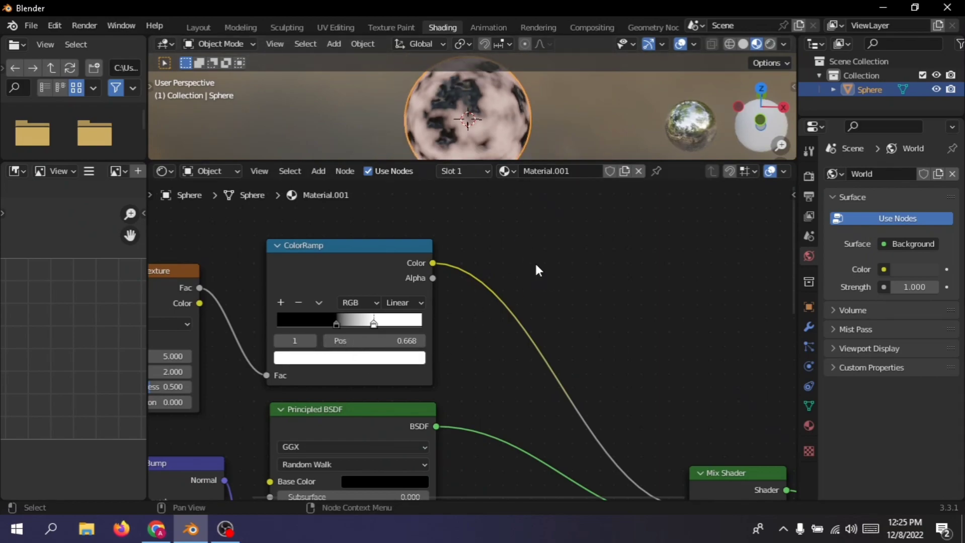
click(354, 360)
drag(394, 247, 394, 260)
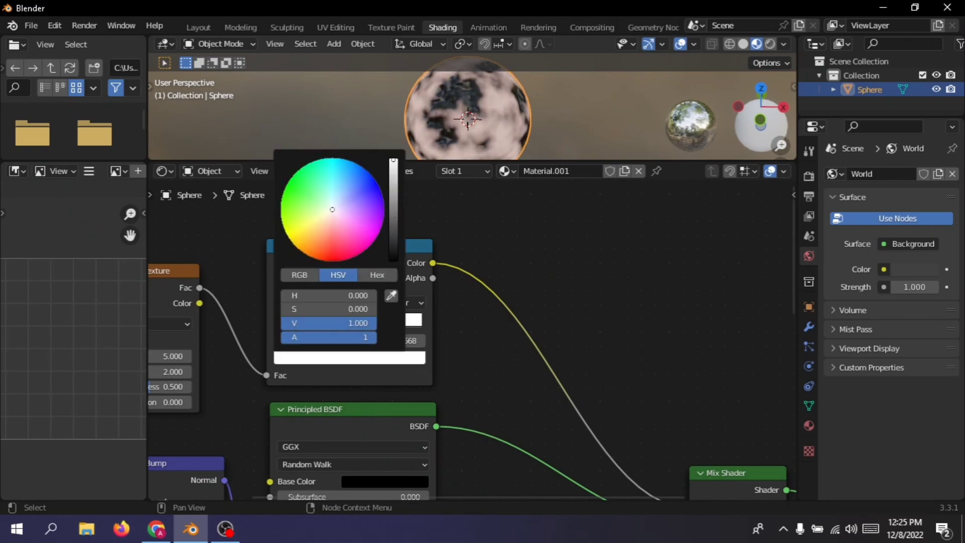
scroll(552, 285, down, 2)
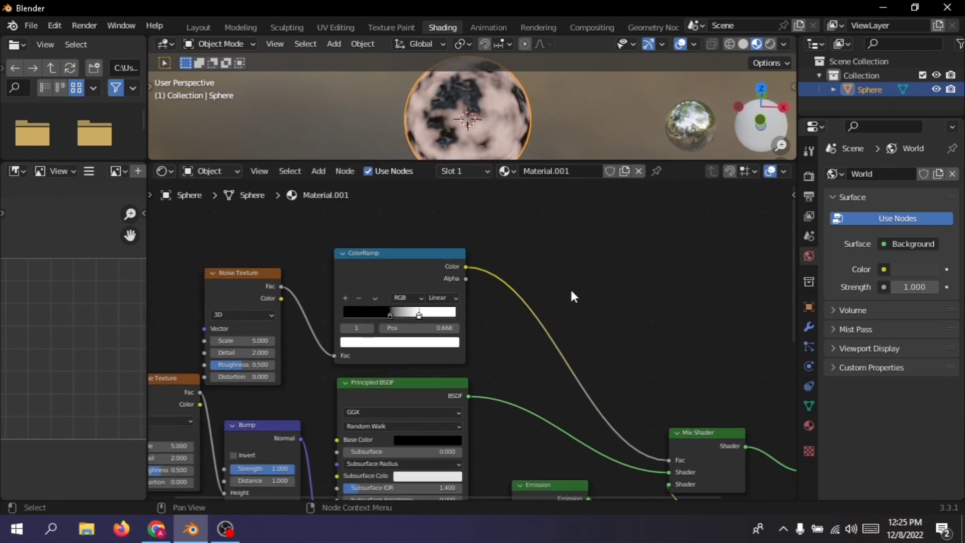
Step: Set the ColorRamp's black stop to position 0.386
drag(390, 315, 386, 313)
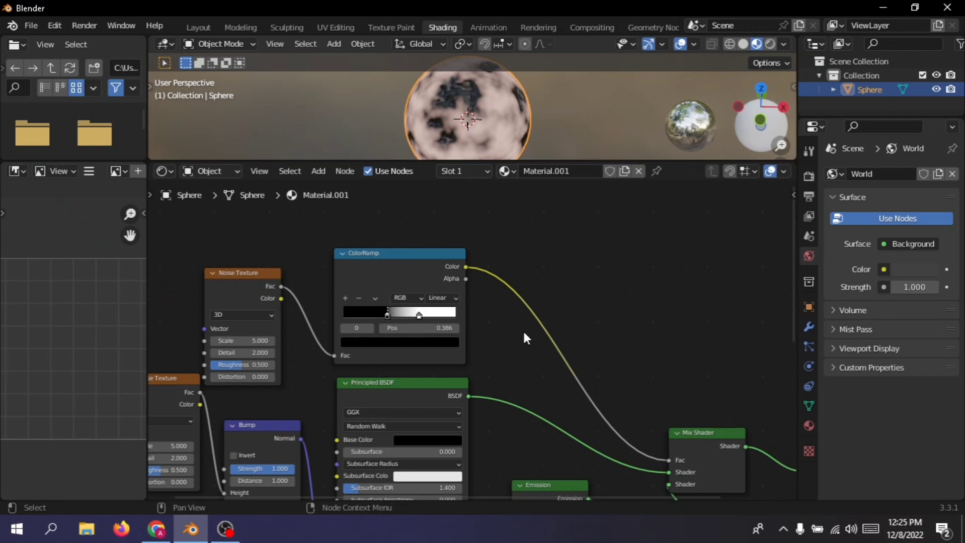
Step: Change the white Emission node's color to pale yellow
scroll(533, 335, down, 3)
middle_drag(613, 360, 546, 260)
scroll(525, 406, up, 4)
middle_drag(487, 433, 478, 408)
click(462, 372)
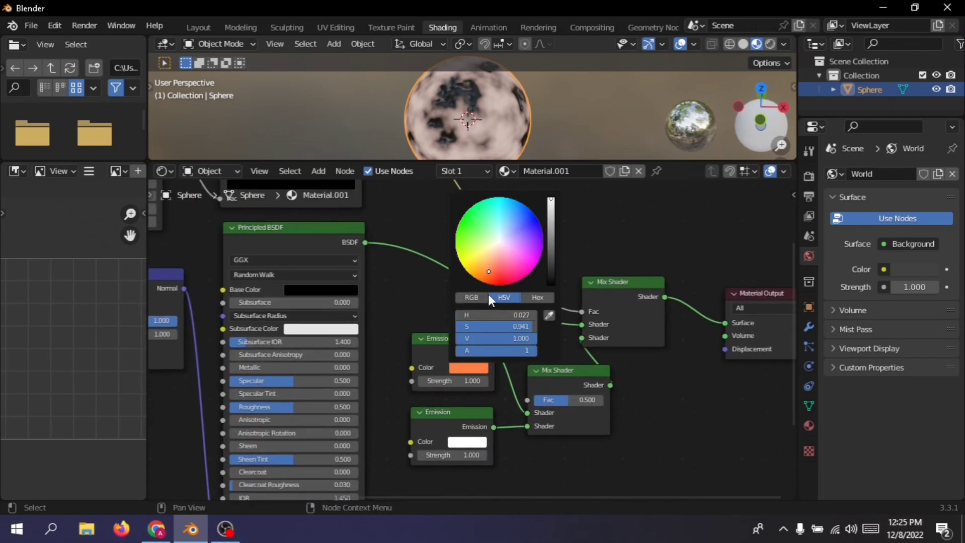
click(467, 444)
mouse_move(493, 317)
mouse_down()
mouse_move(471, 349)
mouse_move(489, 326)
mouse_up()
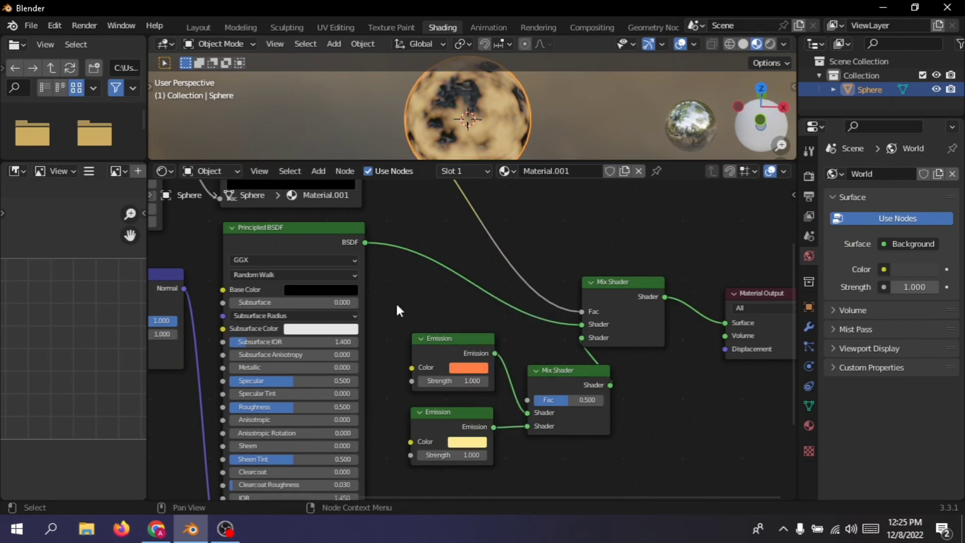
Step: Set the orange Emission node's strength to 18.600 and the yellow Emission node's strength to 2.300
scroll(472, 337, up, 2)
drag(443, 396, 502, 397)
scroll(430, 474, down, 1)
drag(453, 486, 445, 434)
scroll(444, 433, down, 1)
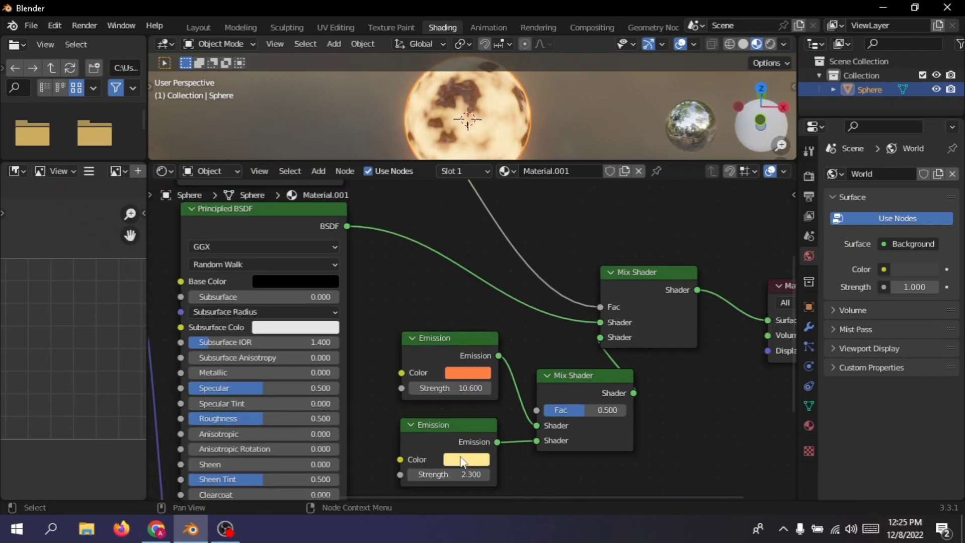
drag(443, 388, 465, 389)
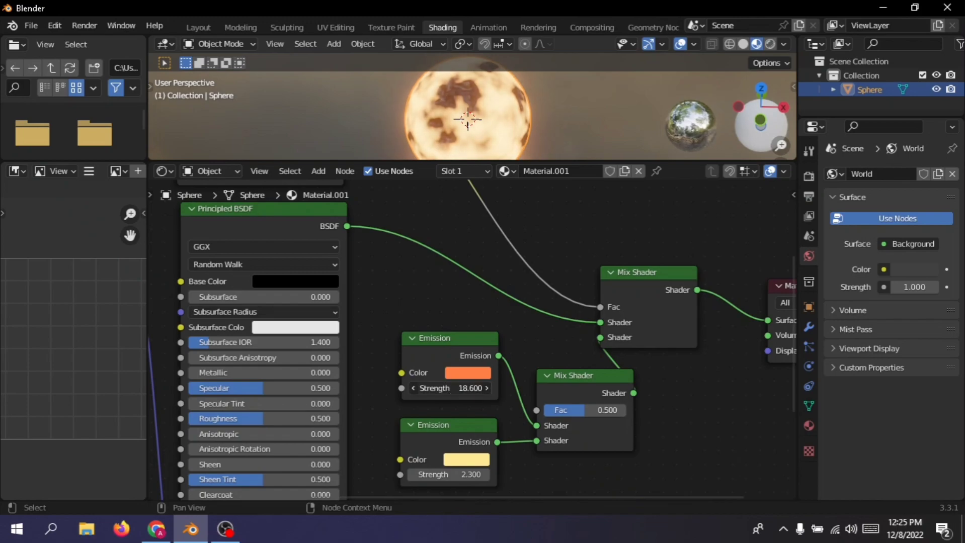
Step: Set the ColorRamp's white stop to position 0.682 and enlarge the 3D viewport
scroll(456, 143, down, 1)
middle_drag(336, 308, 402, 373)
middle_drag(386, 272, 497, 334)
scroll(462, 278, up, 1)
drag(427, 249, 469, 248)
click(467, 249)
drag(555, 164, 560, 252)
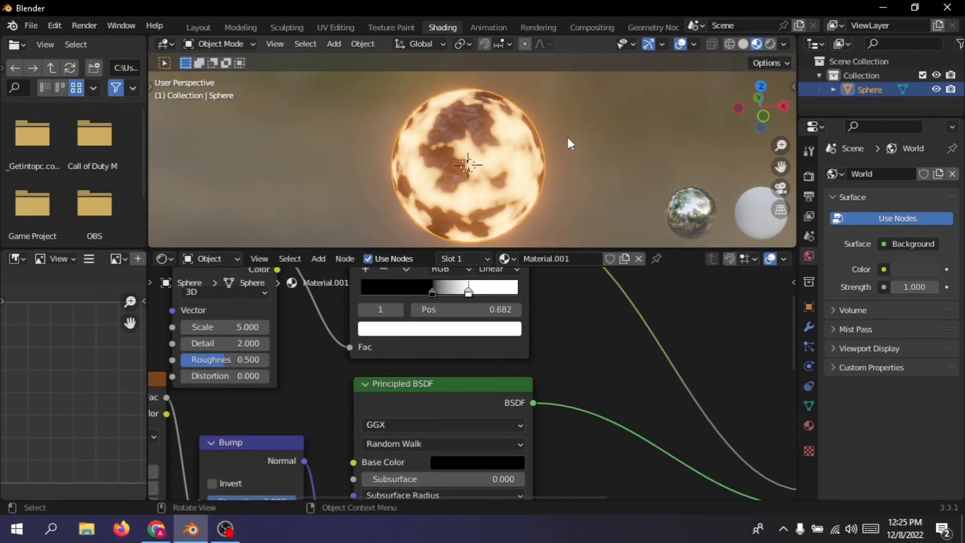
Step: Set the Noise Texture feeding the ColorRamp to scale 5.100, detail 10.100, roughness 0.642 and distortion 0.500
middle_drag(339, 342, 434, 344)
mouse_move(317, 376)
mouse_down()
mouse_move(367, 376)
mouse_move(296, 375)
mouse_move(331, 376)
mouse_up()
drag(316, 334, 315, 357)
Step: Examine the glowing lava pattern and dark rock areas on the sphere up close and from several angles
scroll(313, 344, up, 1)
scroll(417, 145, up, 5)
scroll(533, 178, down, 4)
mouse_move(533, 178)
middle_down()
mouse_move(419, 235)
mouse_move(523, 185)
middle_up()
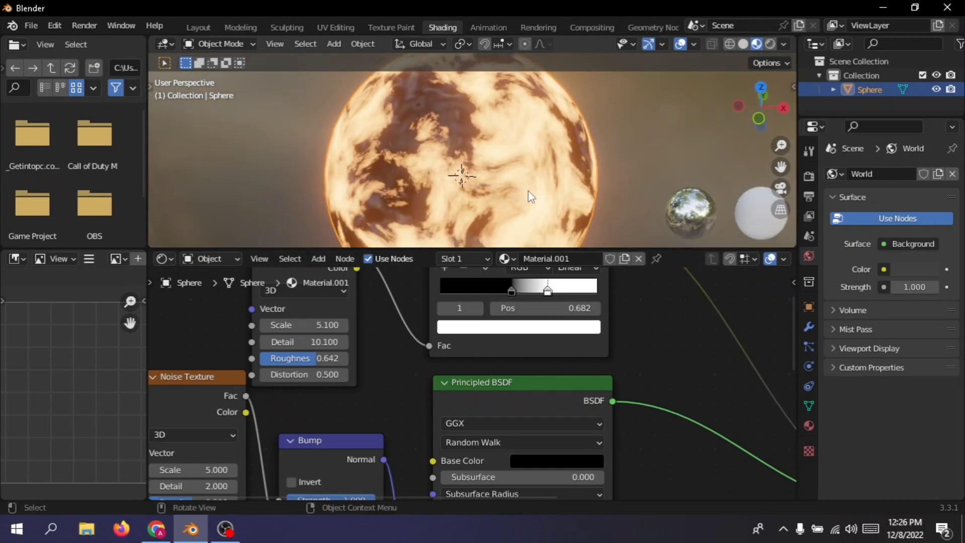
scroll(613, 168, down, 1)
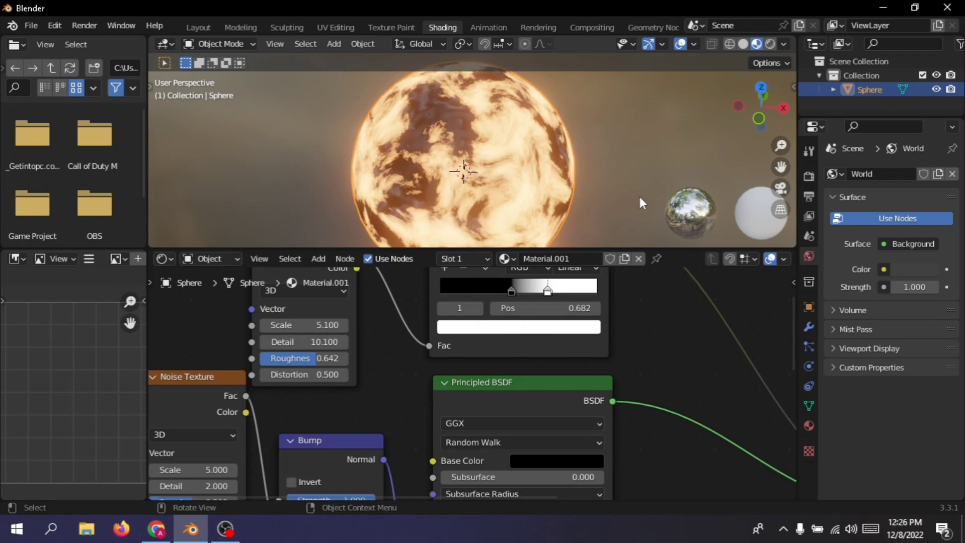
scroll(640, 198, down, 2)
middle_drag(590, 164, 578, 161)
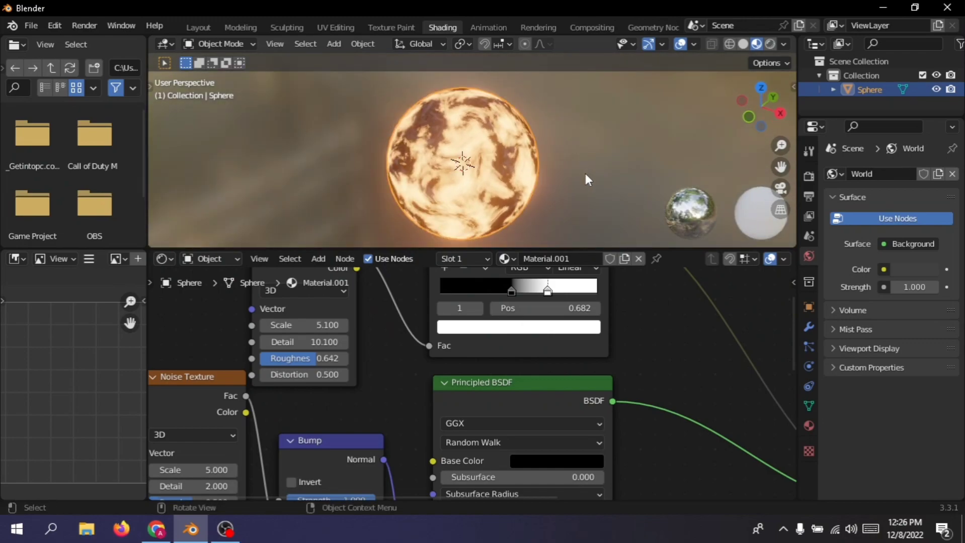
scroll(357, 425, up, 3)
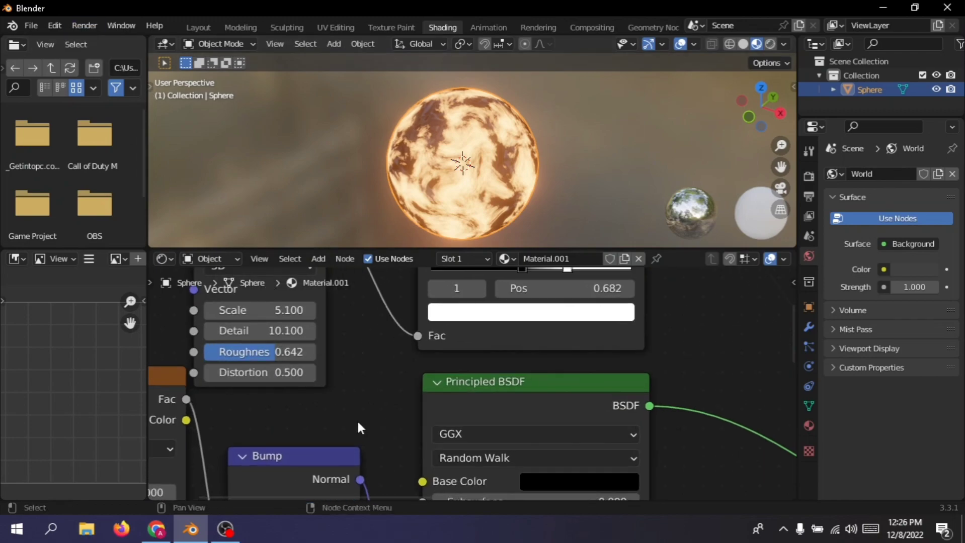
scroll(523, 161, up, 5)
scroll(555, 133, up, 2)
scroll(556, 131, down, 1)
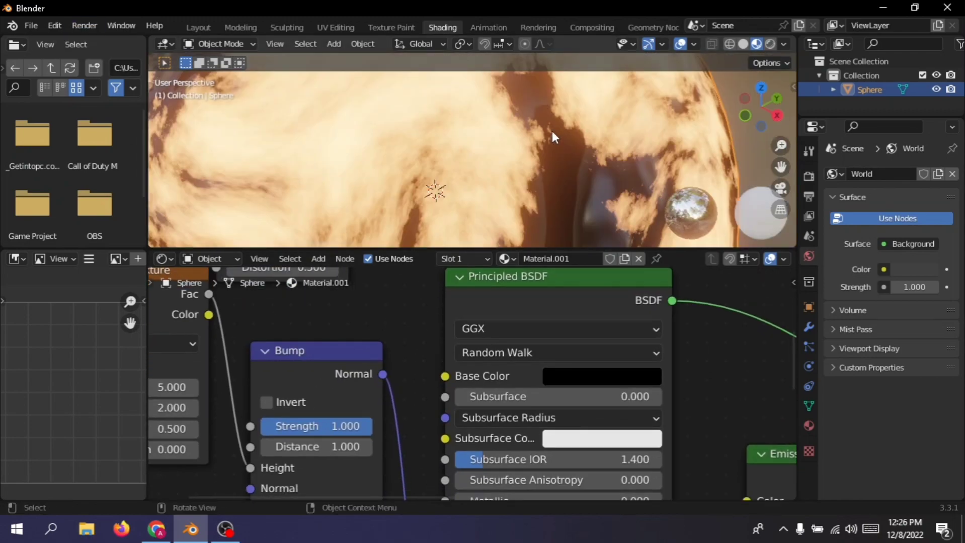
middle_drag(552, 133, 538, 142)
Step: Move the Noise Texture feeding the Bump node clear of the upper one, and set its detail to 8.400 and distortion to 1.100
middle_drag(242, 320, 363, 306)
scroll(367, 333, down, 1)
scroll(352, 310, down, 2)
drag(306, 308, 307, 414)
middle_drag(313, 379, 282, 280)
scroll(295, 385, up, 3)
drag(293, 401, 360, 402)
drag(262, 403, 346, 402)
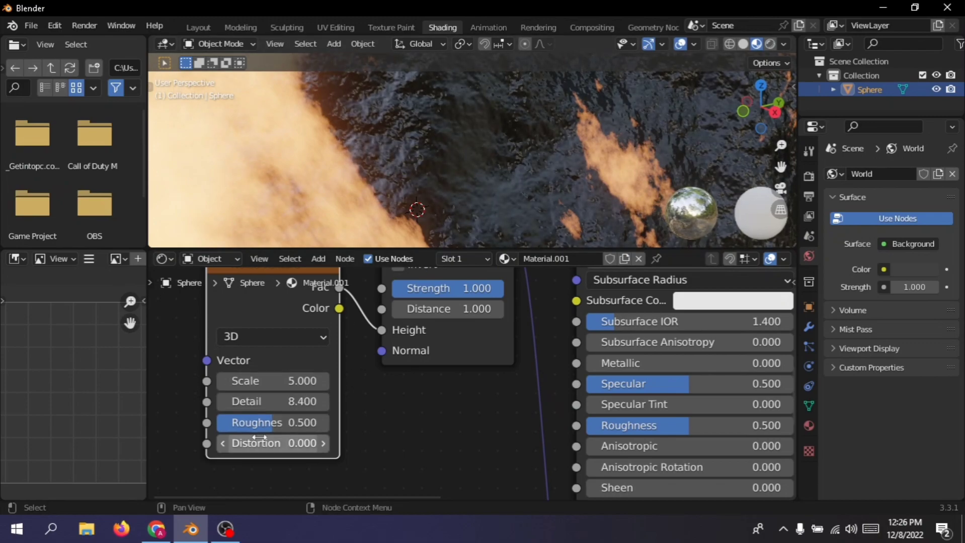
mouse_move(271, 444)
mouse_down()
mouse_move(312, 444)
mouse_move(288, 444)
mouse_up()
middle_drag(555, 173, 472, 181)
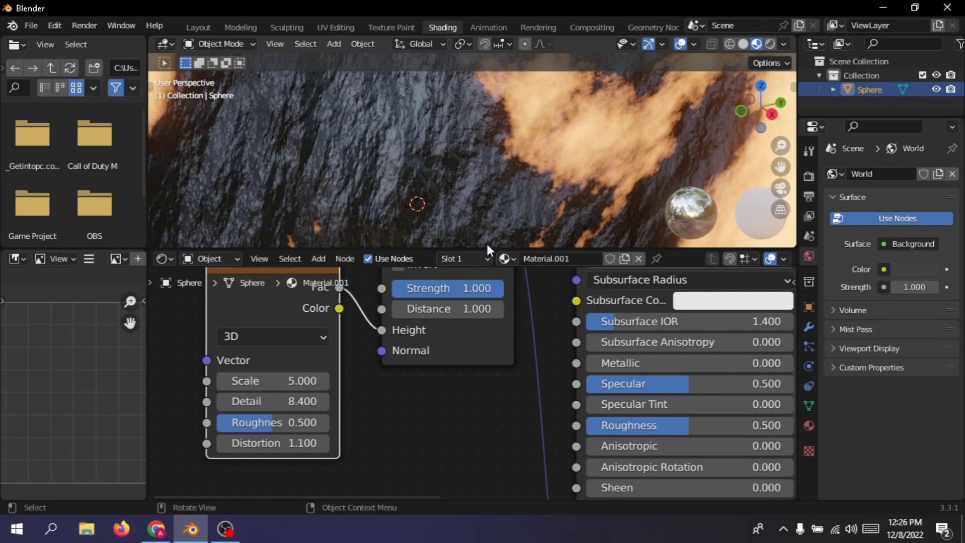
Step: Switch to the Layout workspace and examine the whole glowing lava sphere from several angles and distances
scroll(474, 373, down, 8)
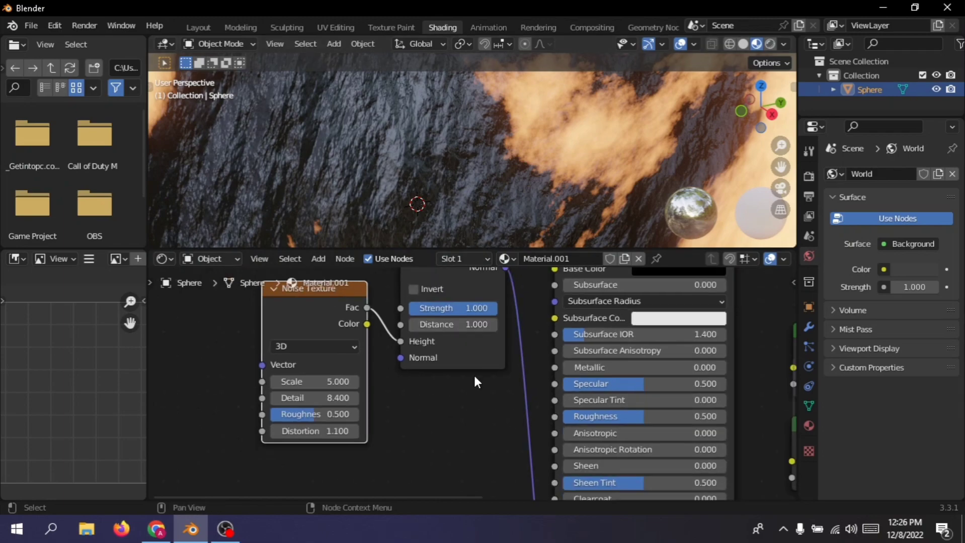
scroll(667, 416, down, 4)
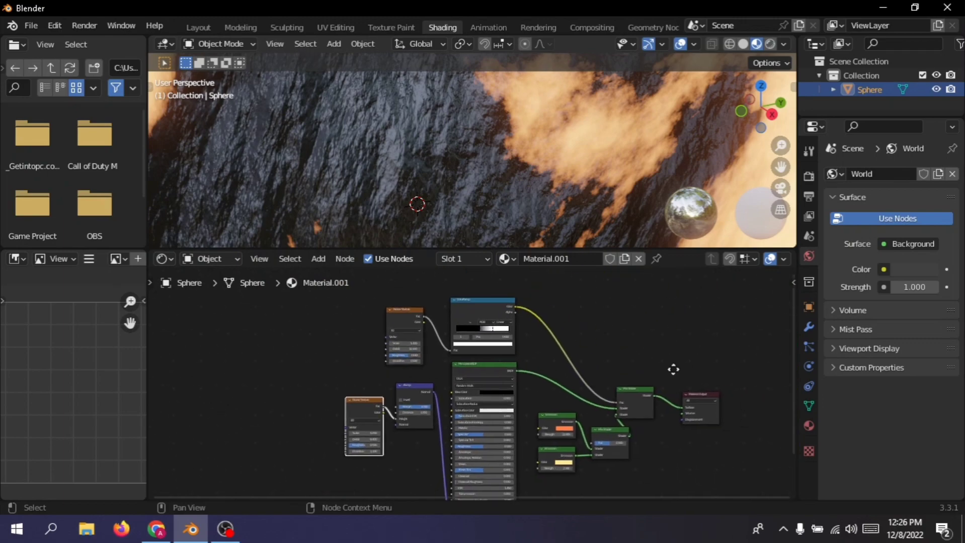
click(202, 26)
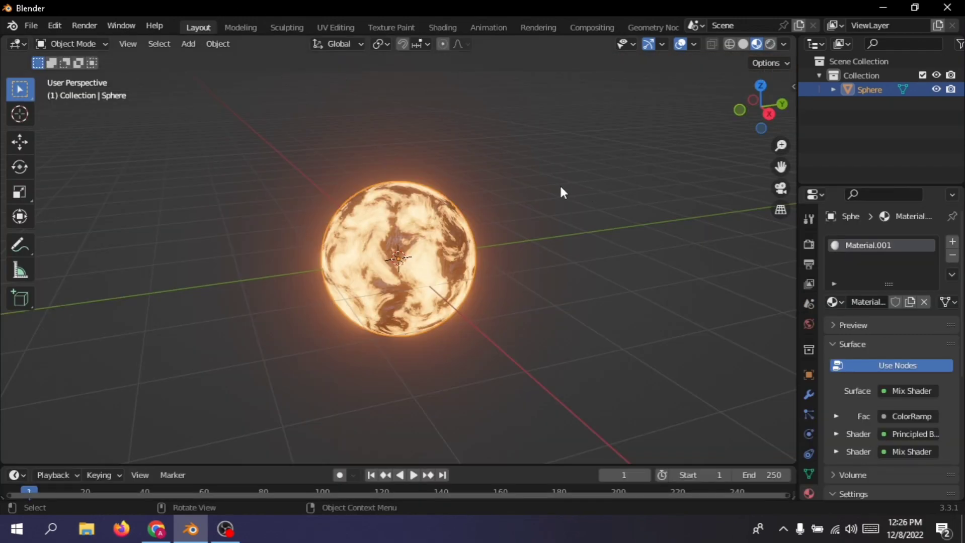
scroll(556, 257, up, 4)
middle_drag(569, 221, 639, 226)
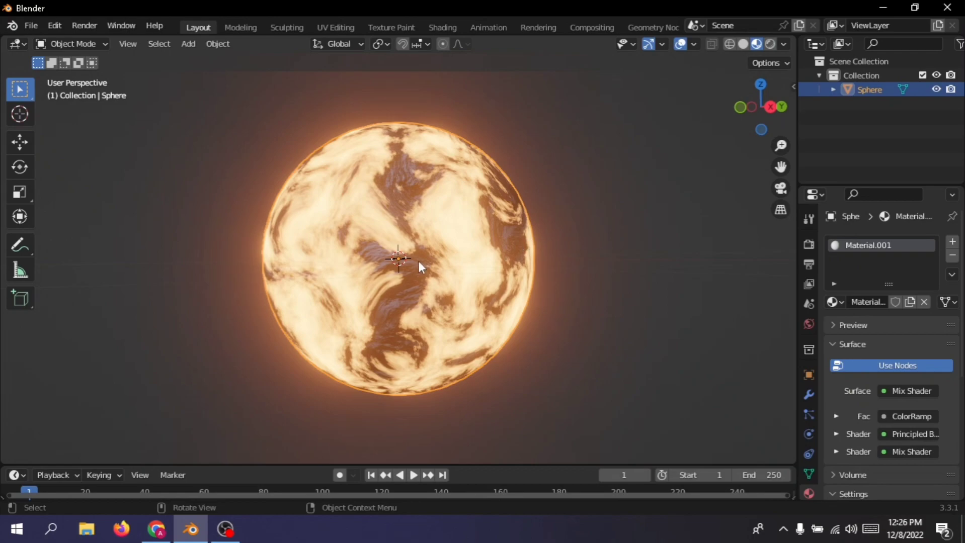
scroll(498, 245, down, 2)
middle_drag(536, 214, 489, 259)
scroll(437, 247, up, 4)
scroll(374, 226, down, 4)
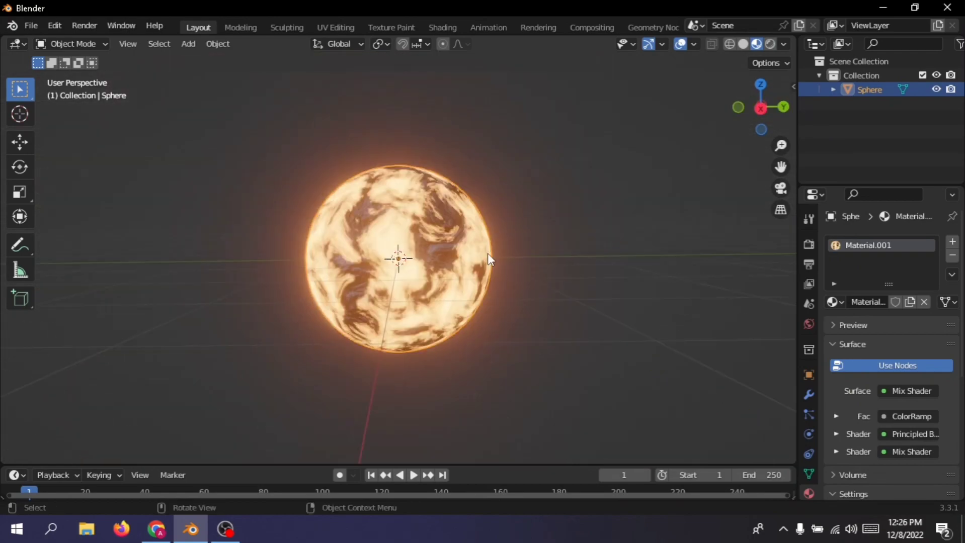
scroll(489, 259, down, 2)
middle_drag(592, 229, 516, 300)
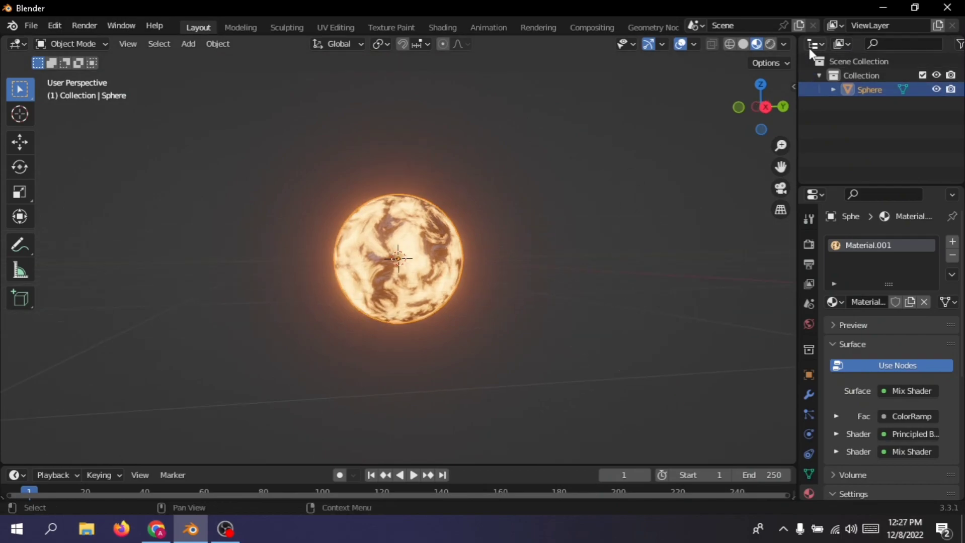
Step: Display the viewport in Rendered shading and check the sphere's glow against the world background
click(770, 44)
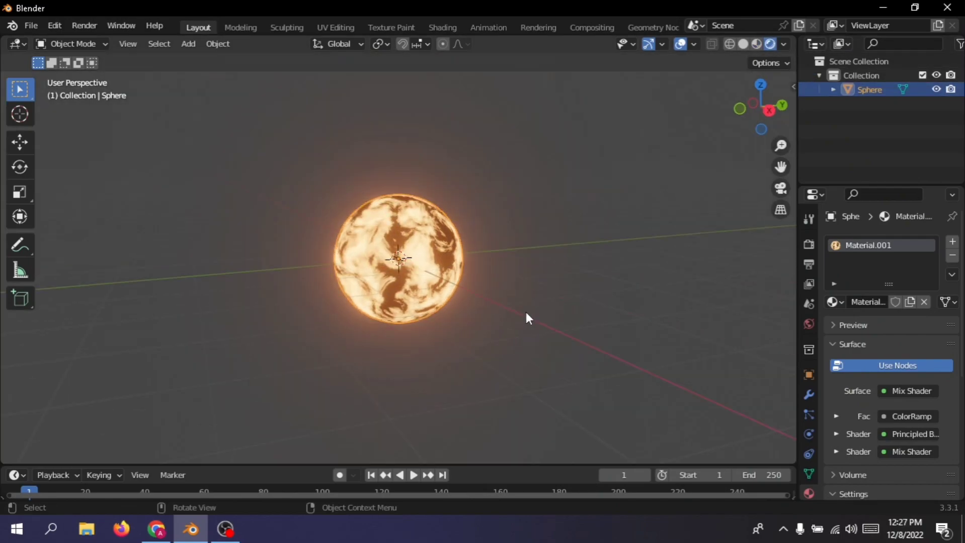
scroll(528, 307, up, 4)
scroll(530, 301, down, 2)
scroll(808, 468, down, 2)
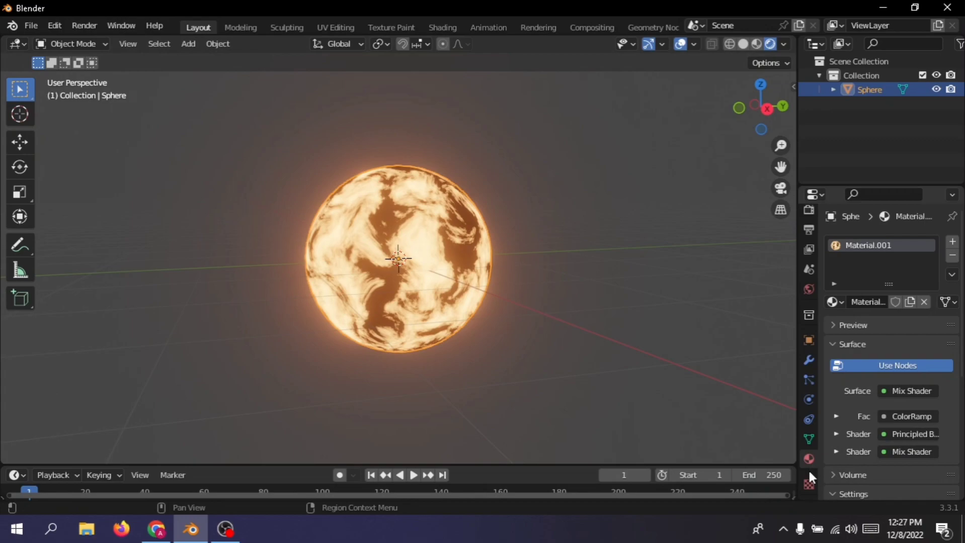
Step: Darken the World background color to near black, with an HSV value of 0.001
click(809, 439)
click(810, 459)
click(808, 484)
click(809, 458)
click(809, 290)
click(913, 338)
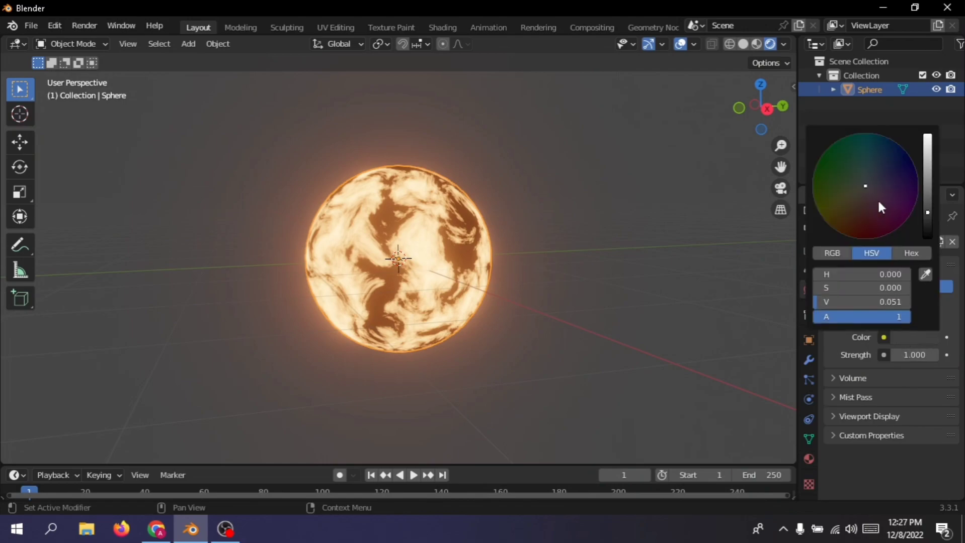
drag(924, 158, 927, 236)
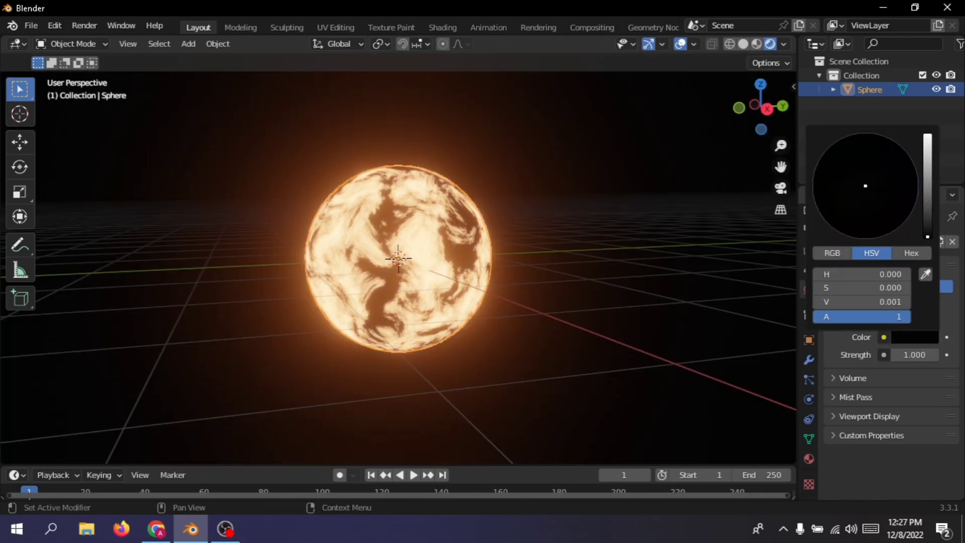
click(600, 257)
Step: Add a Sun light to the scene at the sphere's center
middle_drag(599, 257, 780, 164)
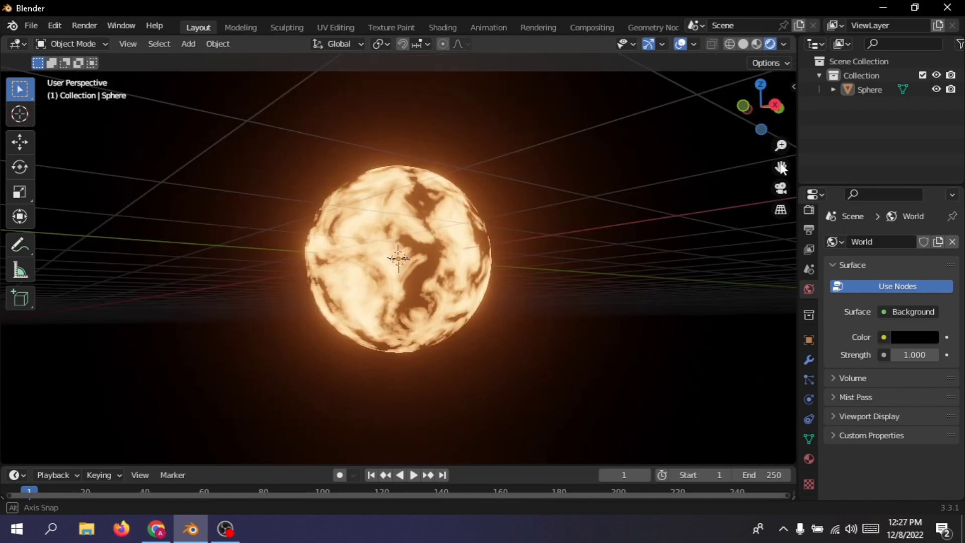
middle_drag(24, 158, 709, 259)
scroll(483, 254, up, 8)
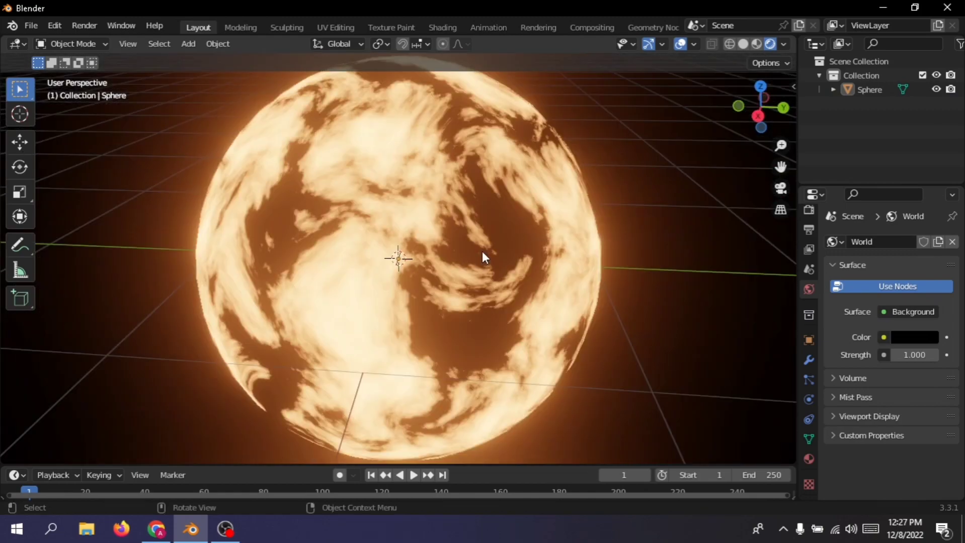
scroll(485, 258, down, 10)
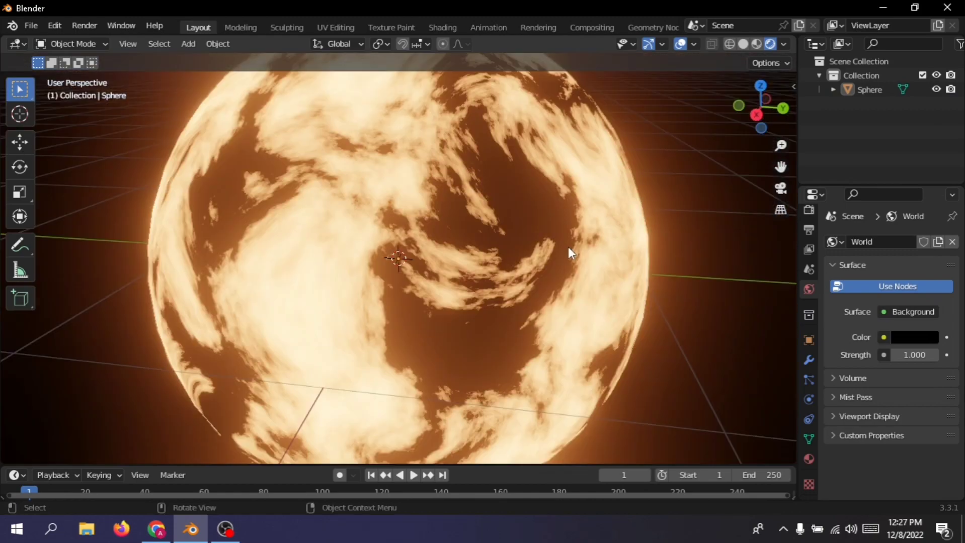
key(shift+a)
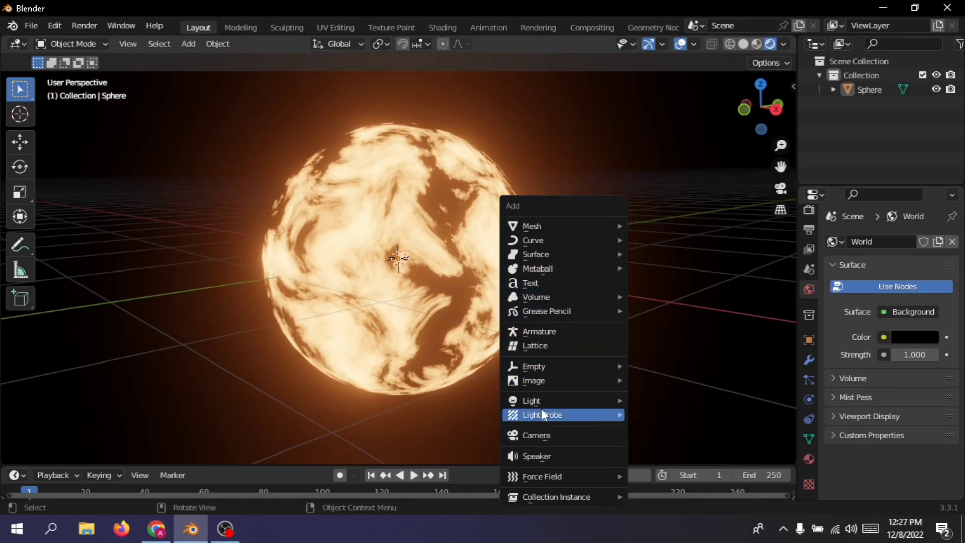
mouse_move(563, 401)
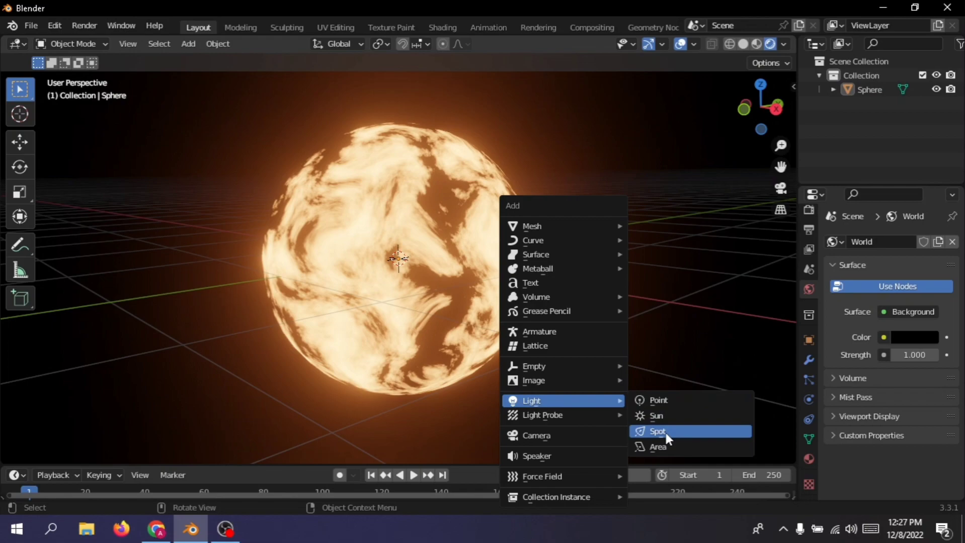
click(660, 416)
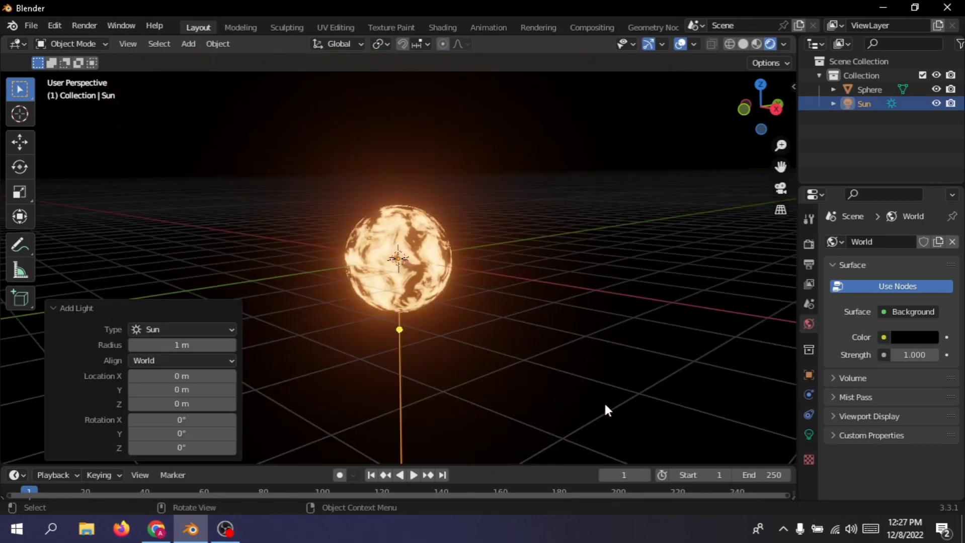
Step: Re-aim the Sun light from straight down to roughly along the X axis
drag(401, 327, 345, 306)
middle_drag(755, 143, 461, 268)
scroll(461, 268, up, 3)
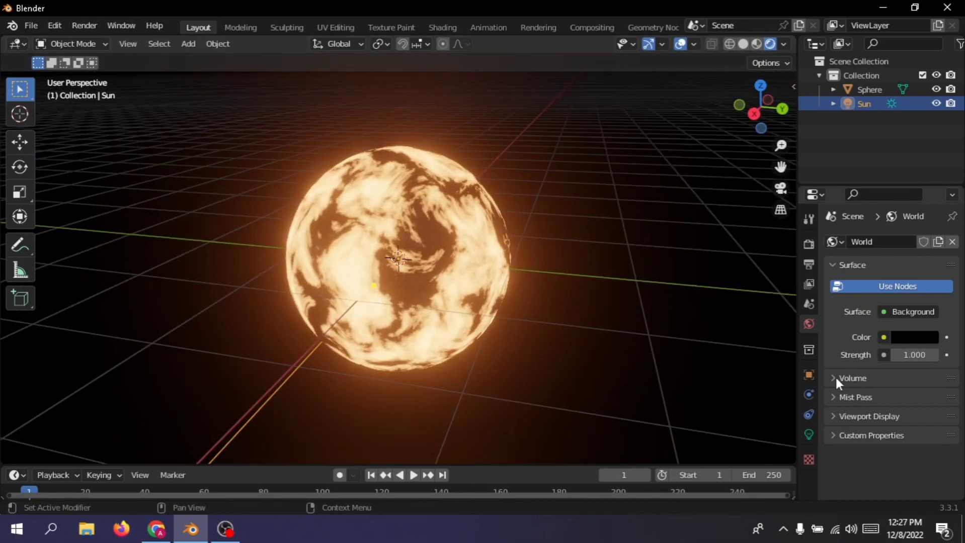
Step: Set the Sun light's strength to 10 and check the lit rock relief on the sphere
click(809, 435)
drag(907, 338, 921, 339)
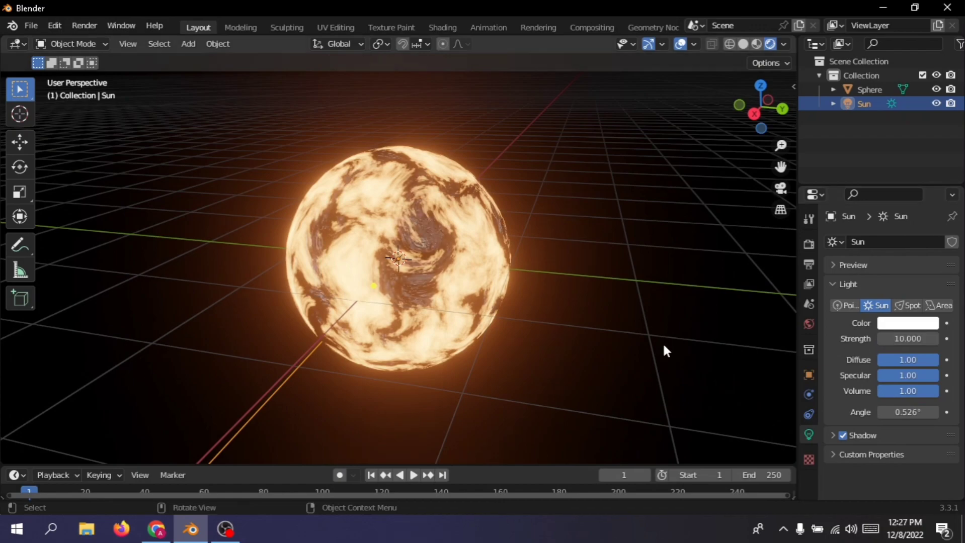
scroll(434, 271, up, 3)
scroll(561, 274, up, 6)
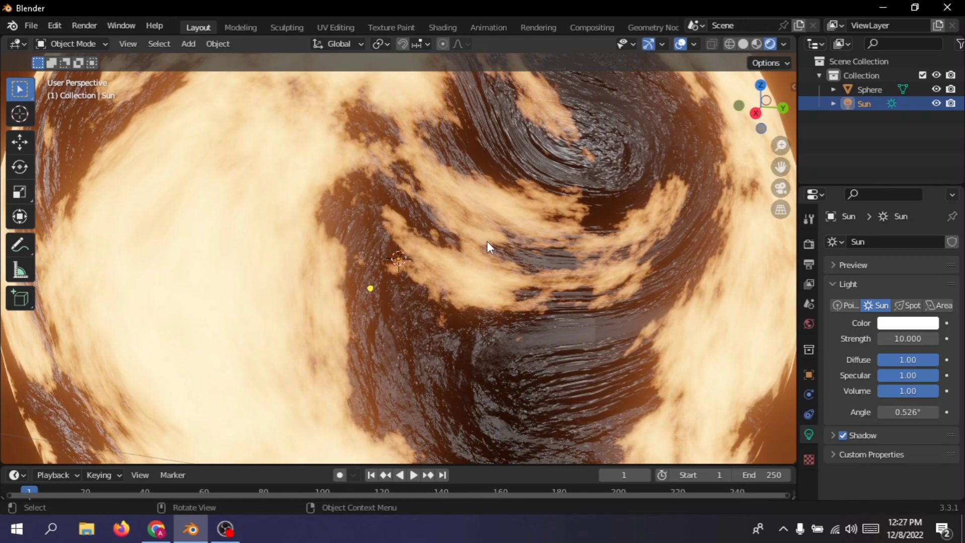
scroll(526, 306, down, 2)
middle_drag(561, 317, 566, 317)
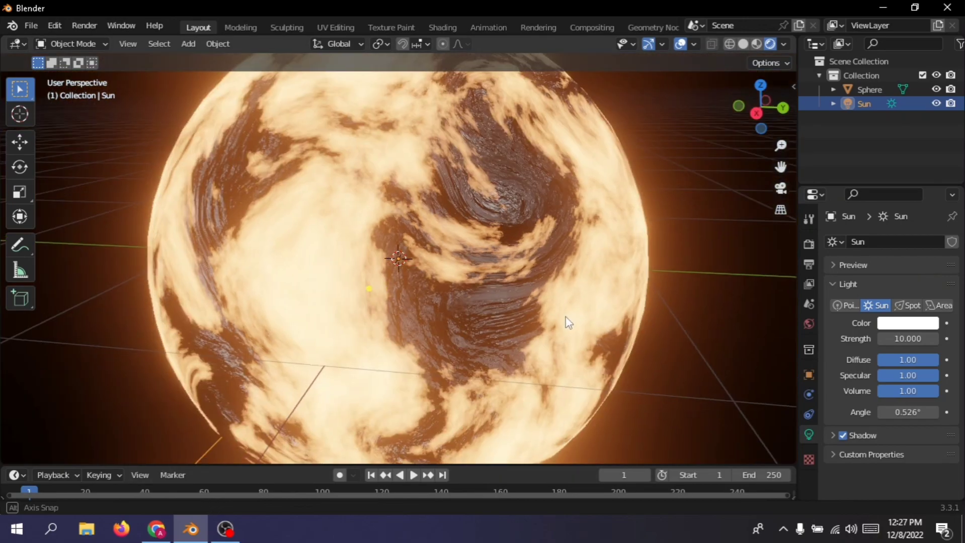
scroll(569, 323, down, 4)
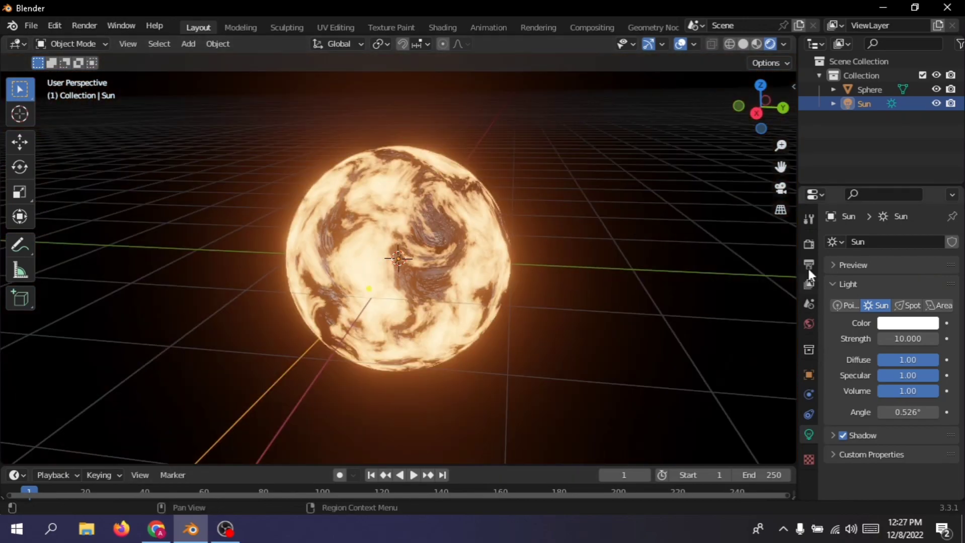